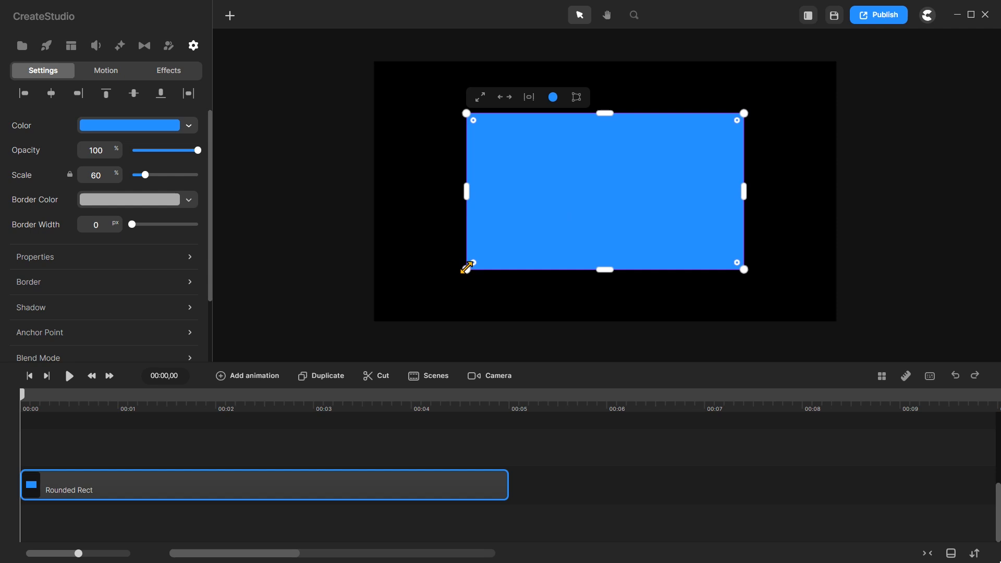
Enlarge the blue rectangle to 100% scale so it covers the whole canvas, and change its fill to pale yellow
left_click_drag(741, 113, 839, 64)
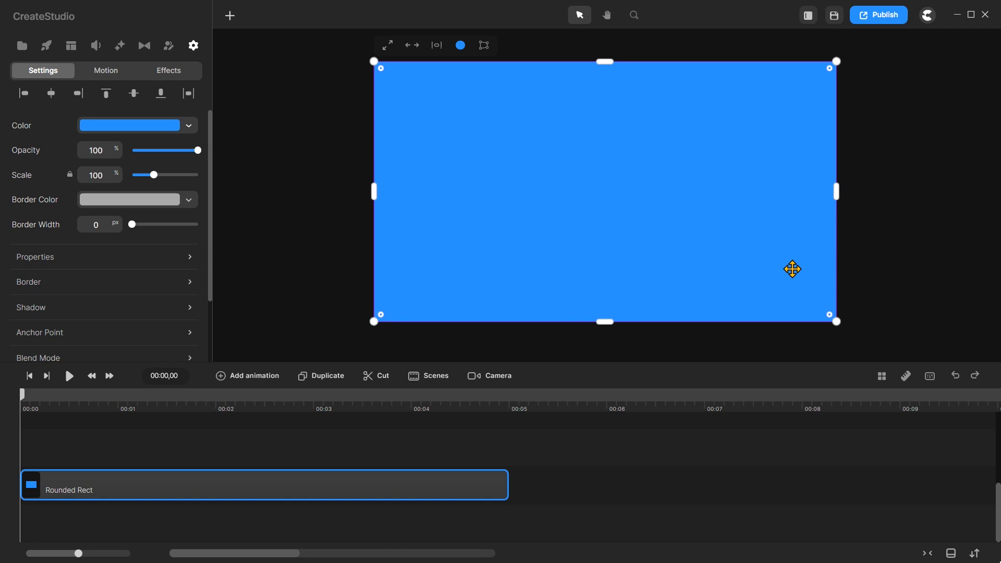
left_click(188, 125)
scroll(302, 354, "down", 1)
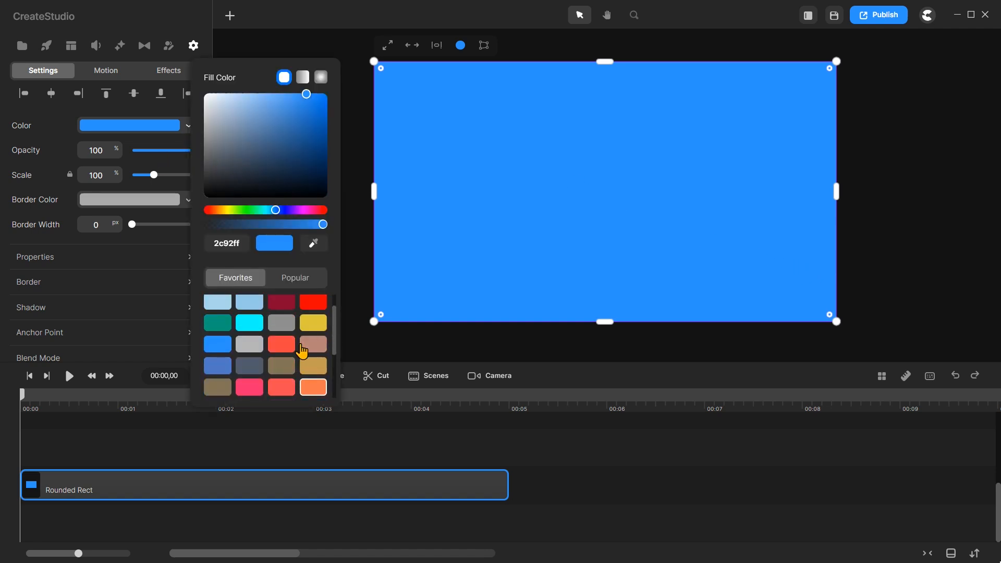
scroll(302, 355, "up", 1)
left_click(313, 346)
left_click_drag(273, 112, 253, 94)
left_click(354, 180)
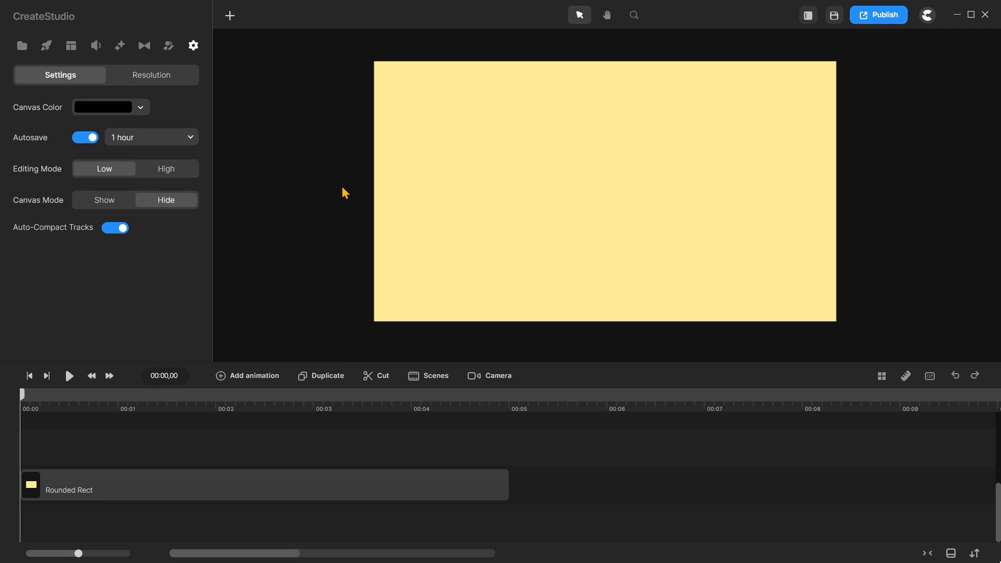
Duplicate the yellow background rectangle and shrink the copy to a thin full-width strip along the bottom of the canvas
left_click(398, 186)
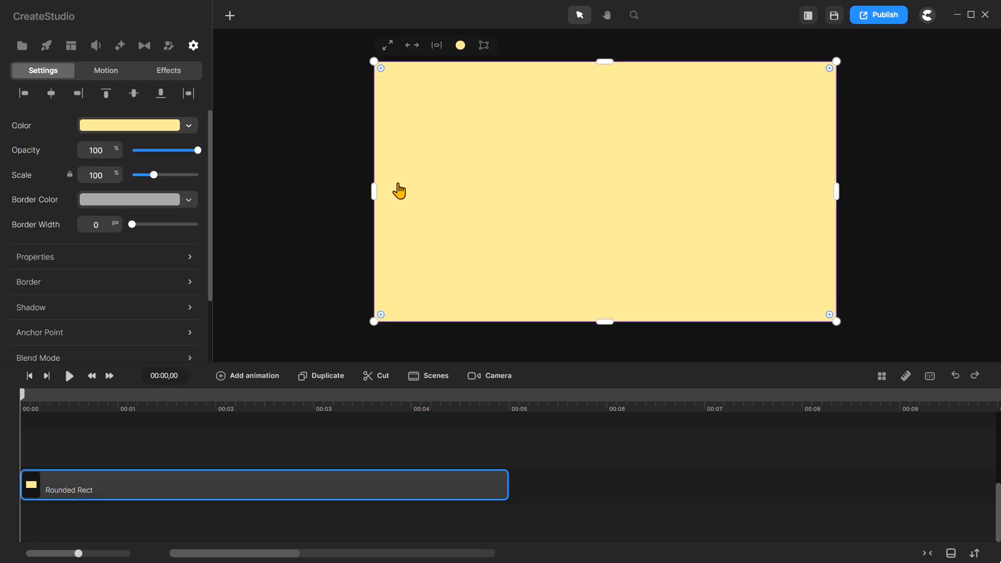
key("ctrl+d")
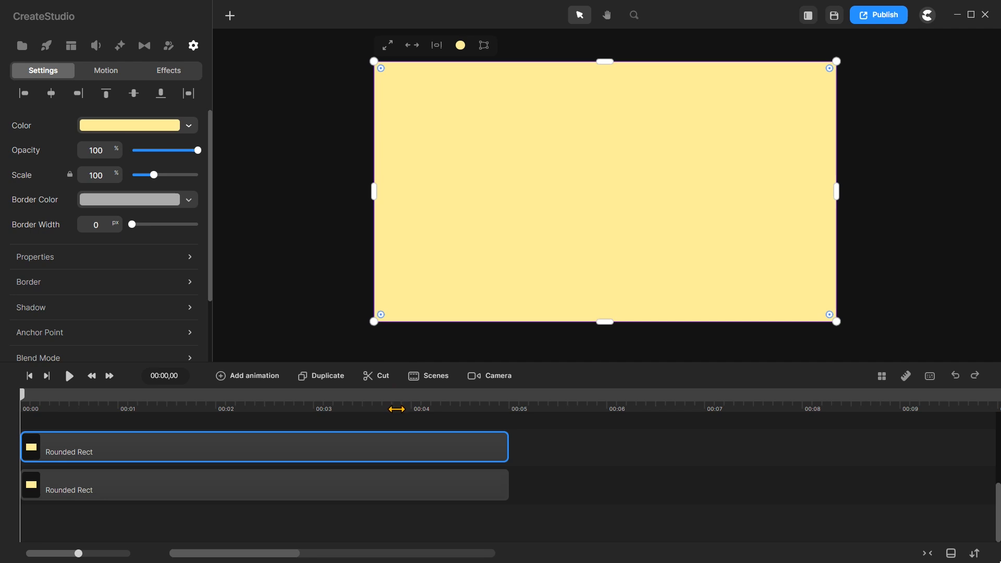
left_click_drag(604, 62, 610, 282)
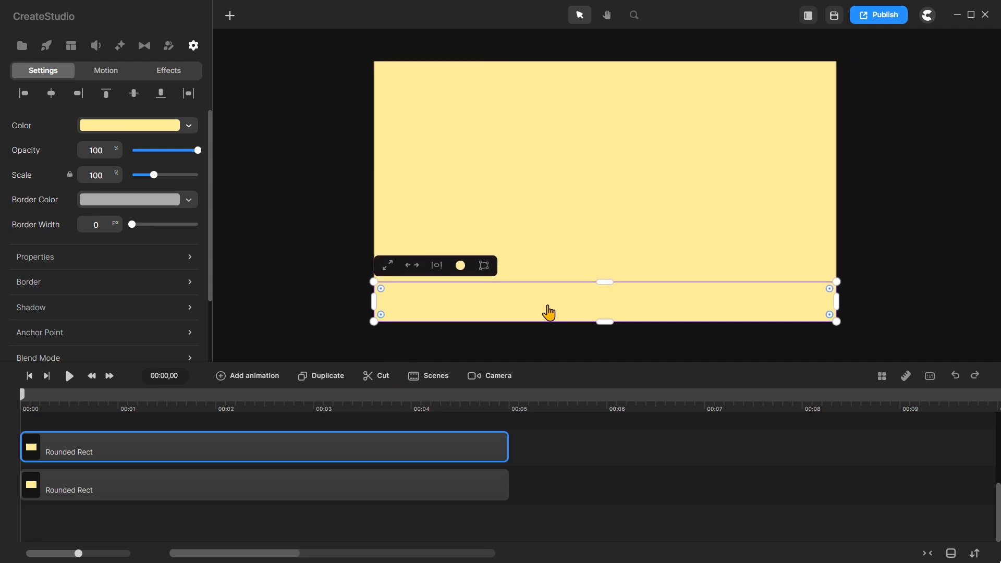
Fill the bottom strip with the dark red favourite colour 87052e
left_click(189, 125)
scroll(313, 334, "down", 3)
left_click(309, 363)
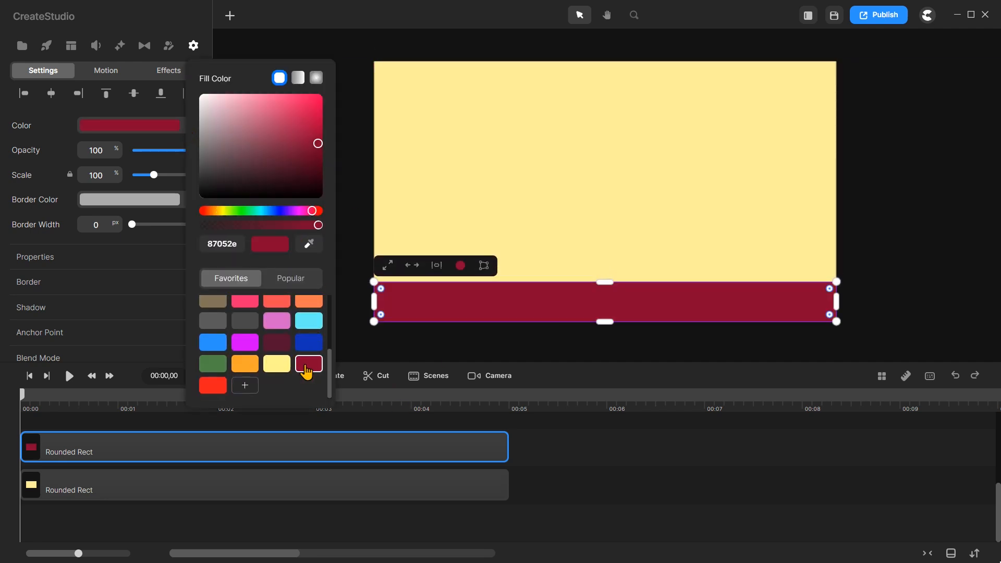
left_click(362, 353)
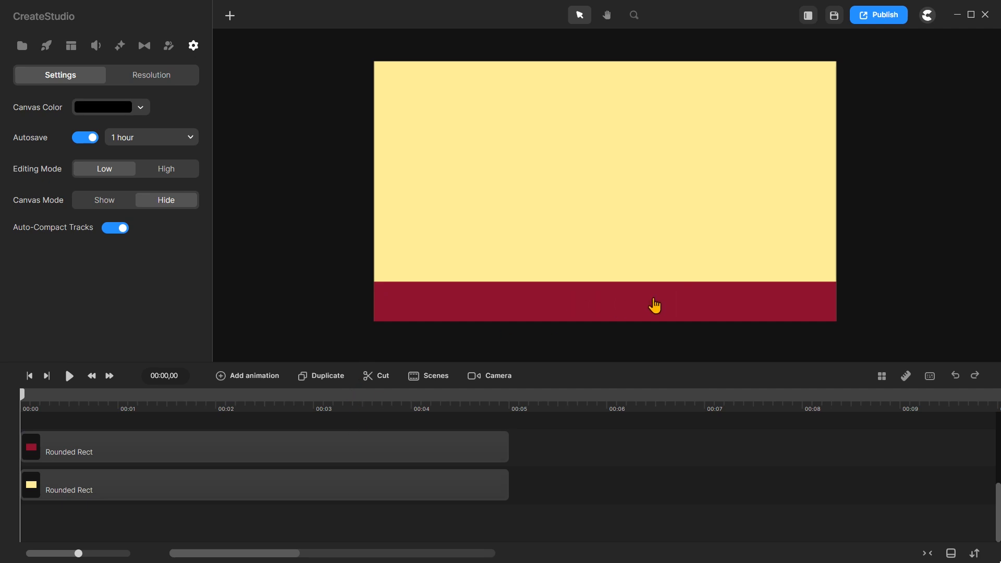
Raise the upper edge of the dark red floor strip slightly to make it taller
left_click(641, 214)
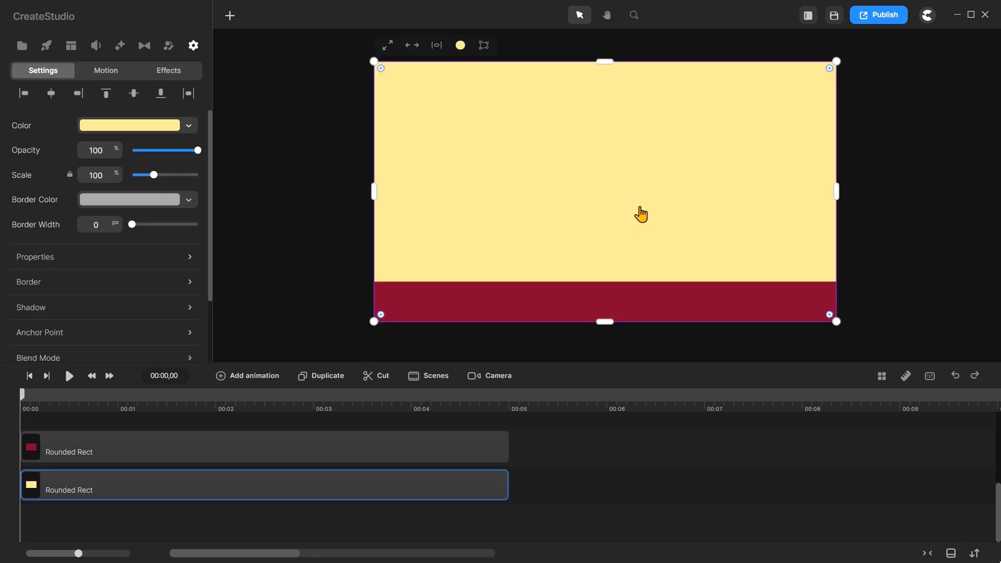
left_click_drag(605, 60, 613, 61)
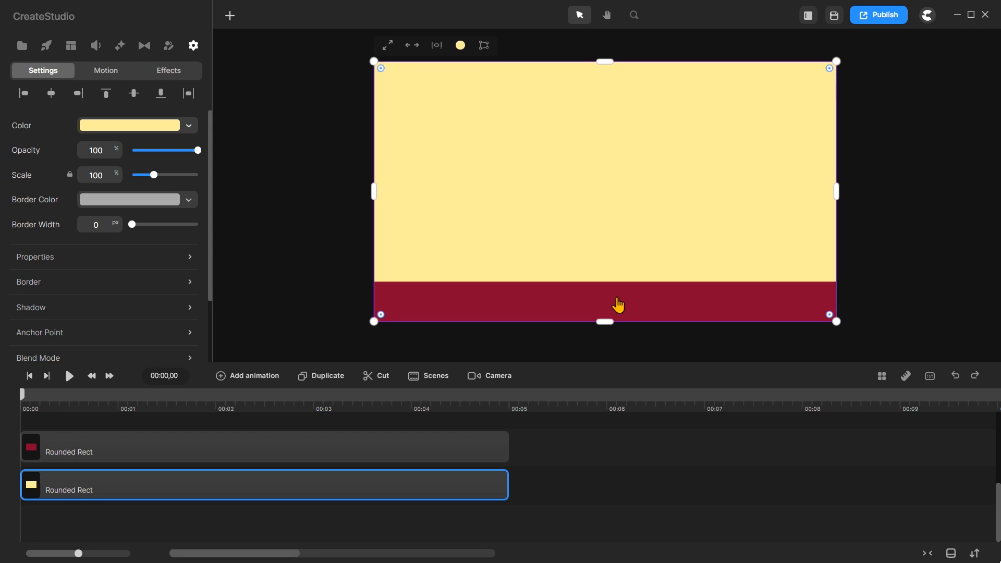
left_click(611, 299)
left_click_drag(605, 281, 608, 270)
left_click(605, 243)
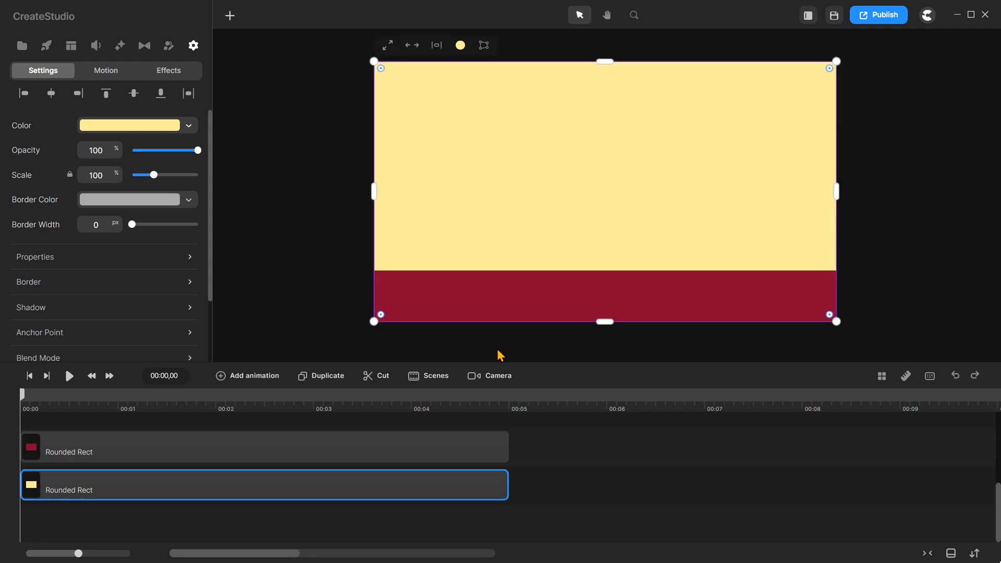
Extend both the yellow and the dark red rectangles on the timeline to about 45 seconds
left_click_drag(518, 407, 283, 410)
left_click(79, 447, "shift")
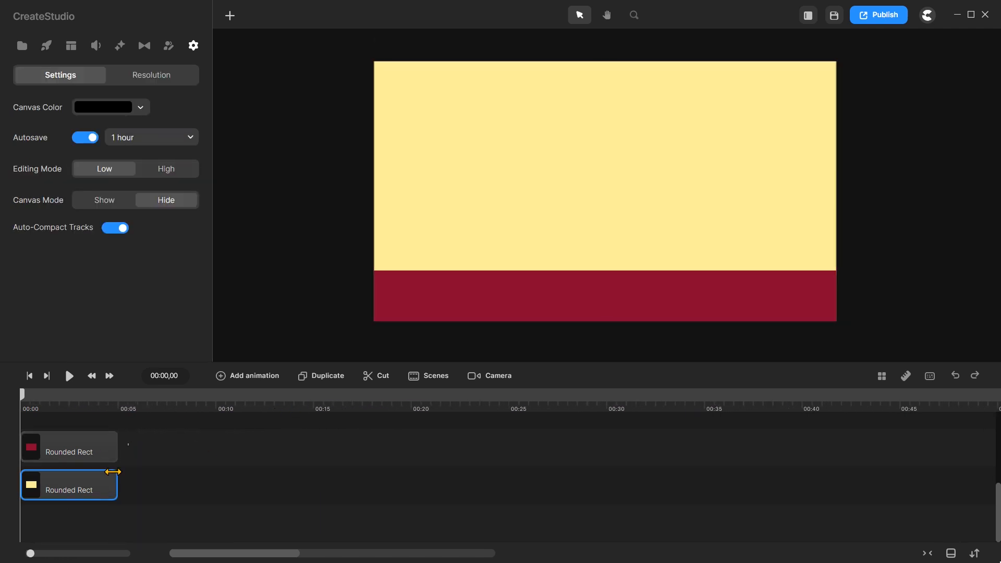
left_click_drag(116, 449, 916, 449)
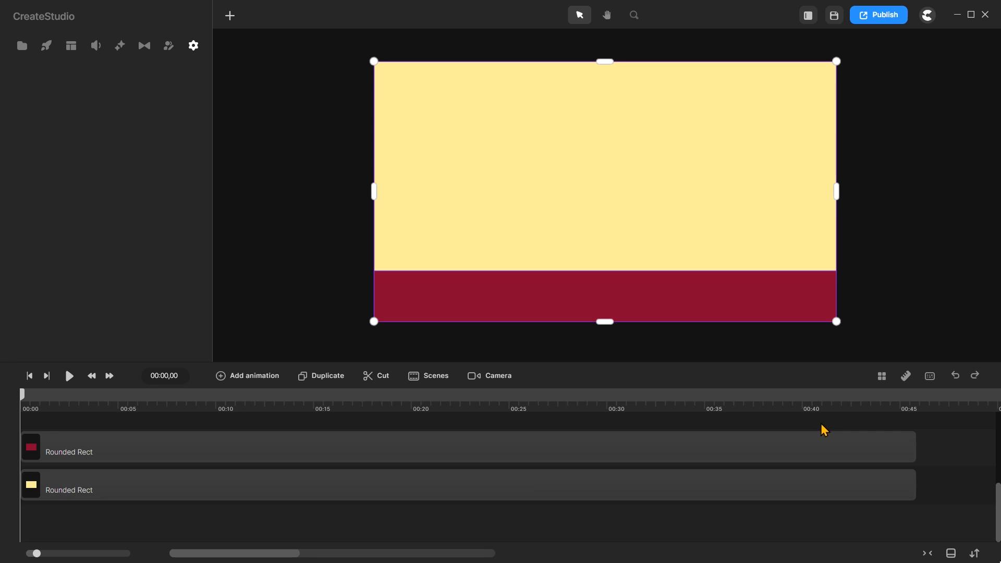
Add another rectangle and resize it into a tall window shape on the left part of the yellow wall
left_click(231, 17)
left_click(260, 91)
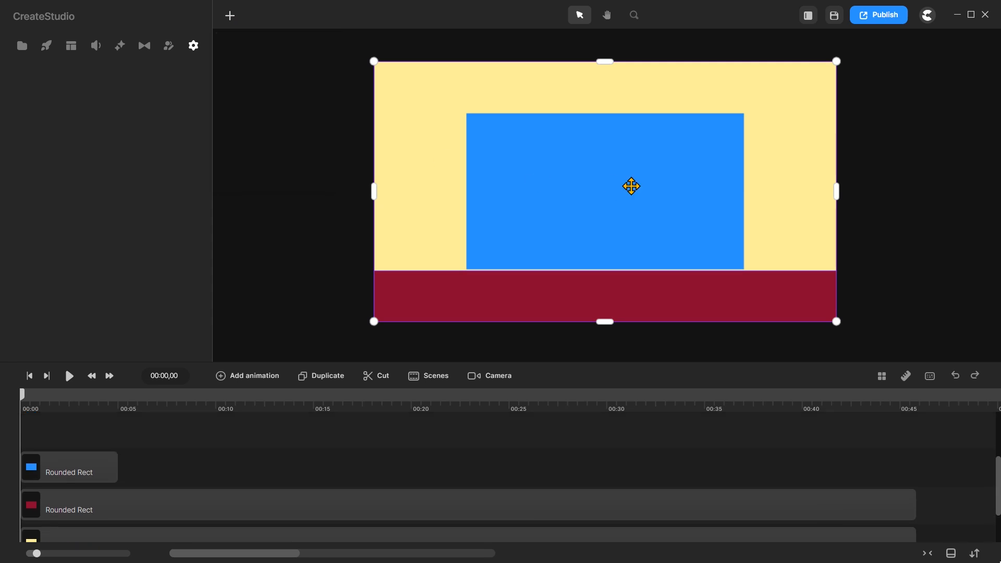
left_click(454, 176)
left_click(526, 171)
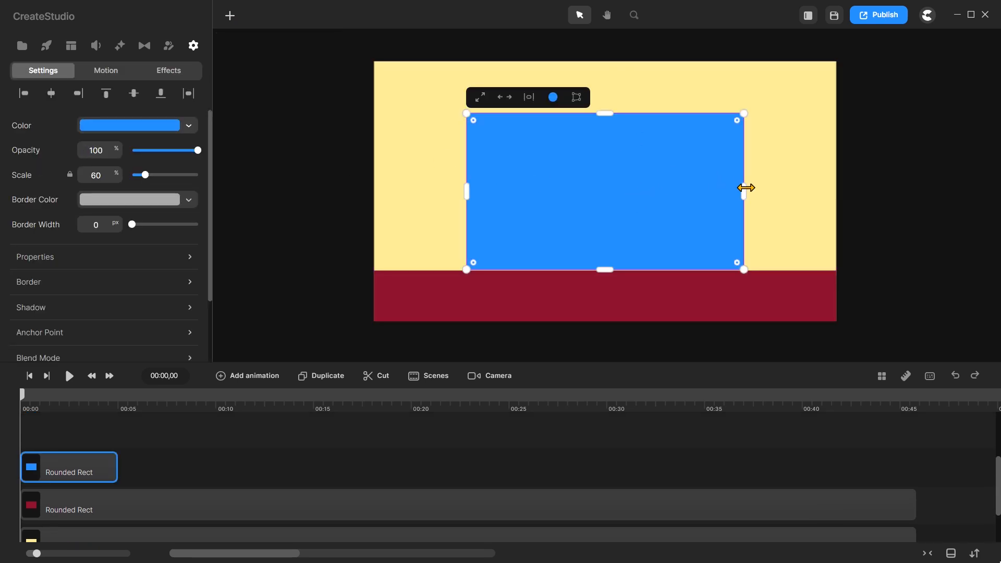
left_click_drag(742, 185, 547, 181)
left_click_drag(505, 114, 468, 145)
left_click_drag(470, 233, 469, 235)
left_click_drag(472, 117, 472, 113)
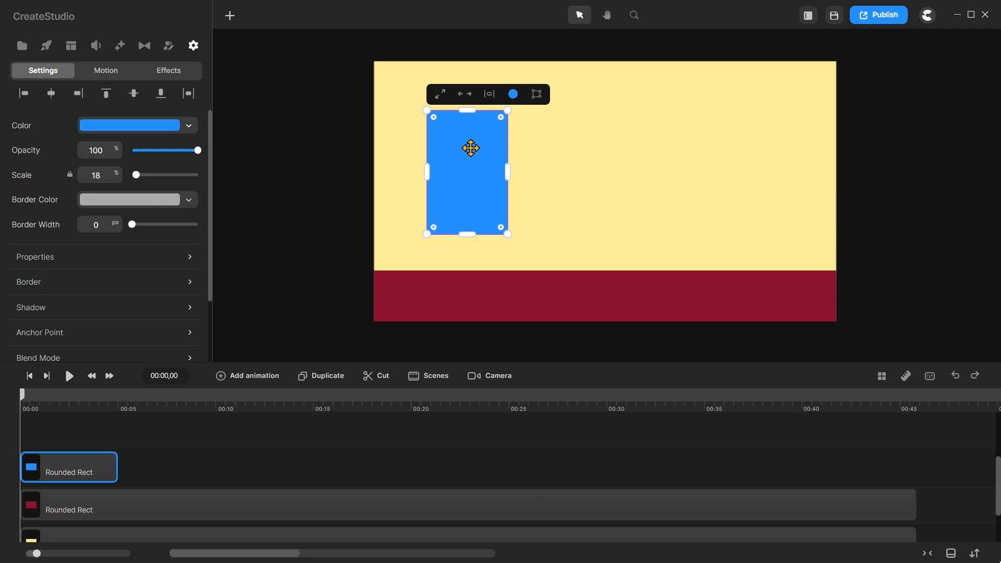
left_click_drag(471, 149, 470, 143)
Fill the window rectangle with white and give it a 32 px grey border
left_click(188, 125)
left_click(205, 93)
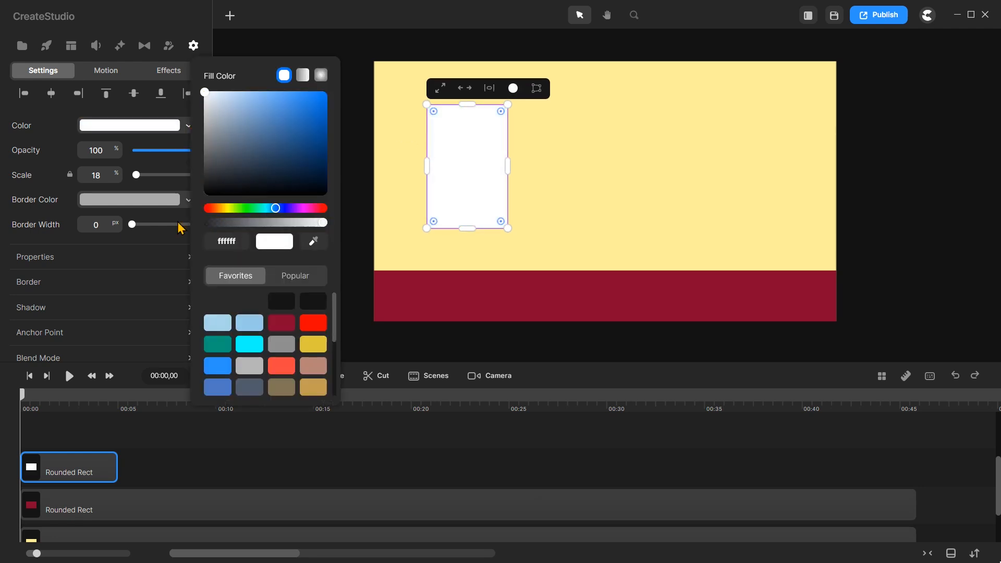
left_click(44, 290)
left_click_drag(339, 186, 406, 228)
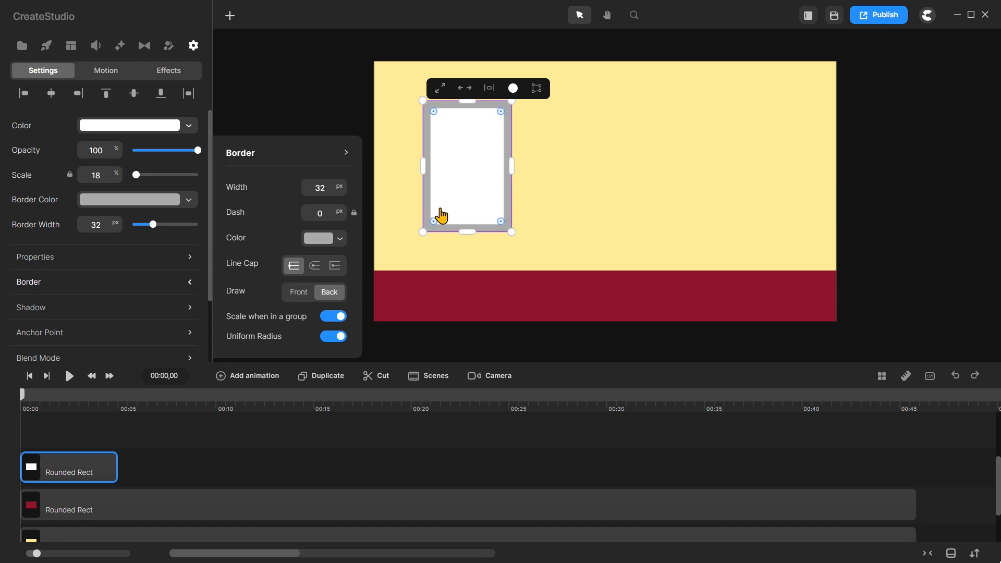
Duplicate the white window rectangle and lower the copy's upper edge to about mid-height to form the lower pane
key("ctrl+d")
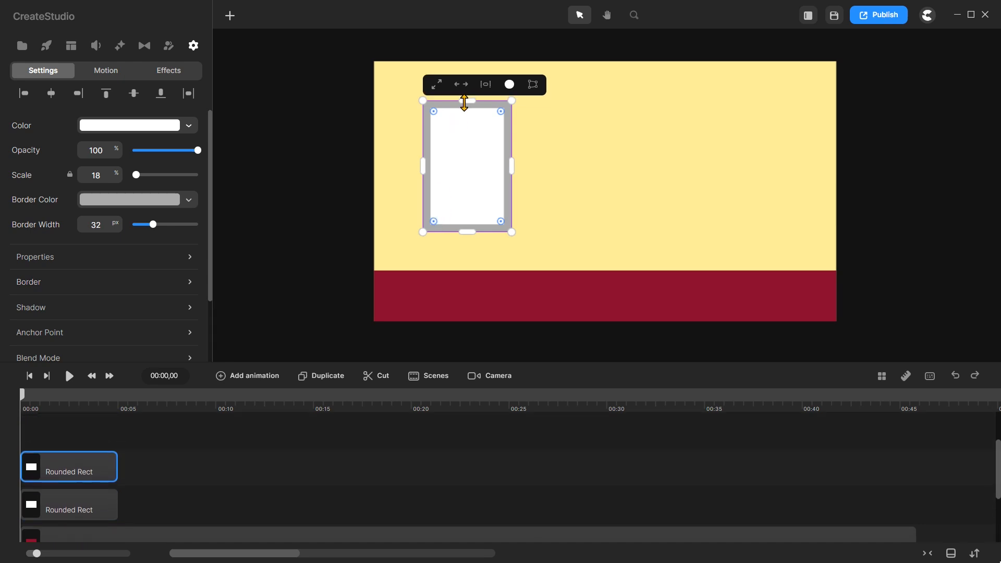
left_click_drag(463, 103, 467, 102)
left_click_drag(466, 103, 467, 162)
left_click(325, 163)
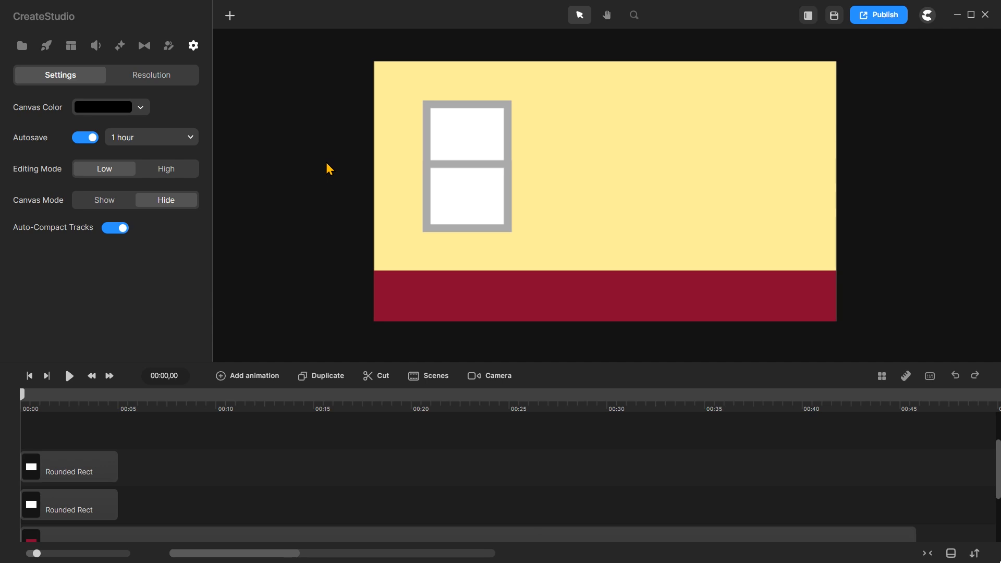
Extend both window rectangles on the timeline to match the end of the background layers
left_click_drag(146, 457, 110, 516)
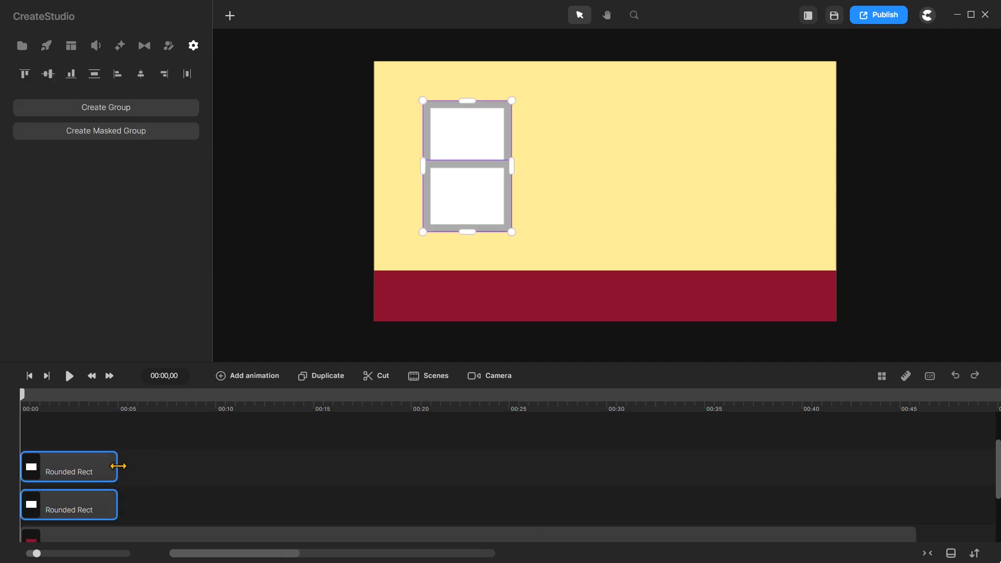
left_click_drag(120, 467, 104, 499)
left_click_drag(116, 464, 916, 453)
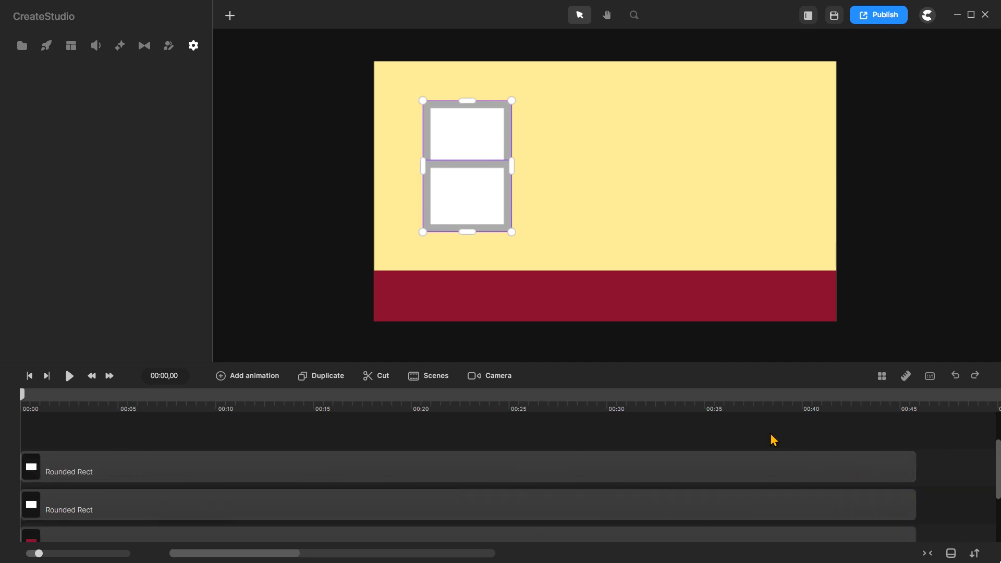
Group the two white window rectangles
left_click(910, 468)
left_click(890, 510, "shift")
right_click(889, 510)
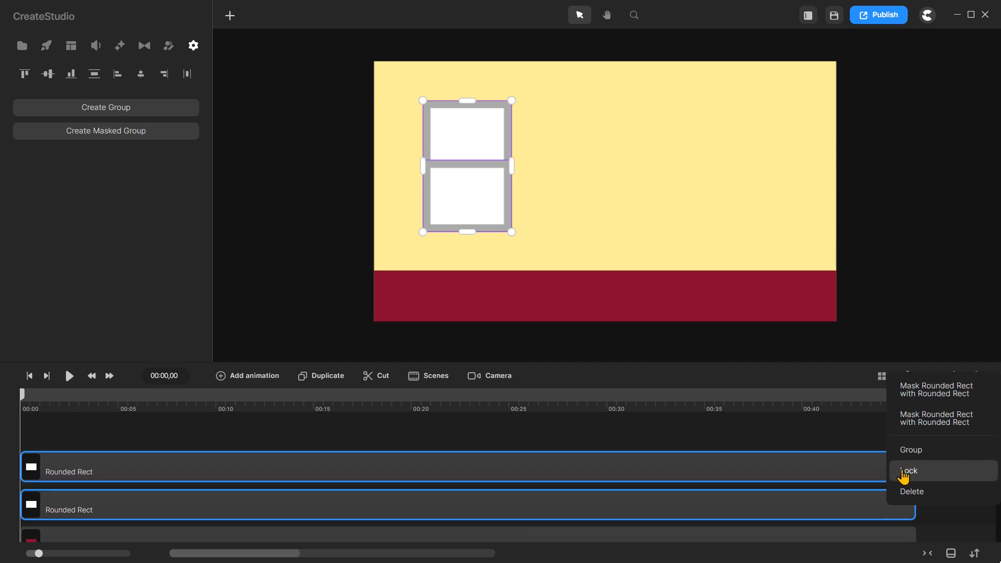
left_click(911, 449)
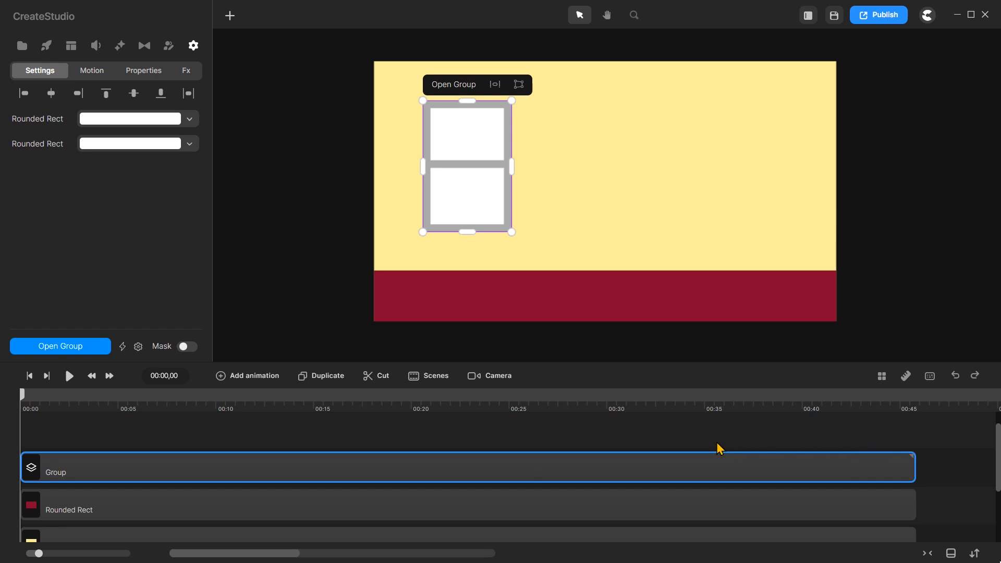
Activate Tiles for the window group
left_click(143, 70)
scroll(32, 313, "down", 3)
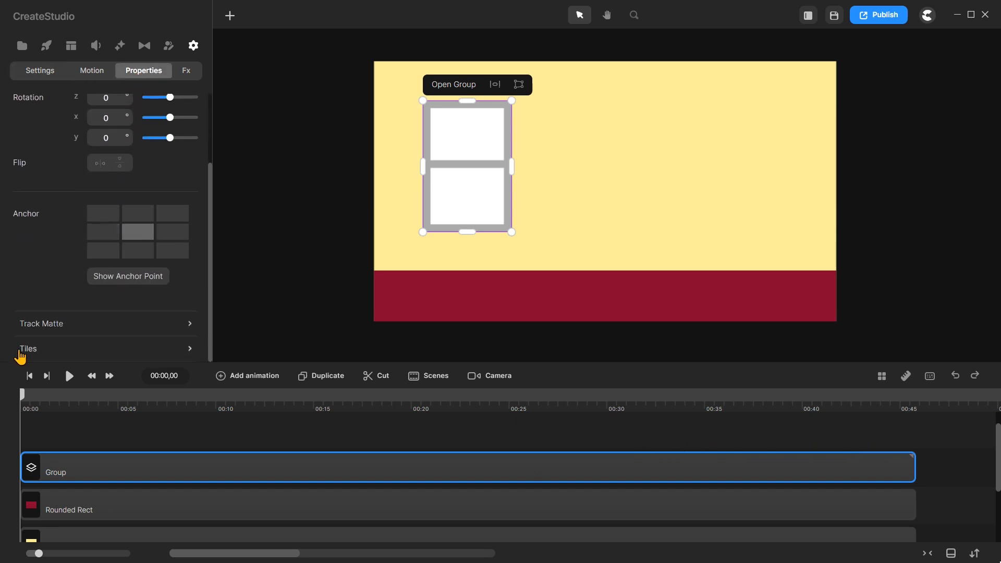
left_click(26, 354)
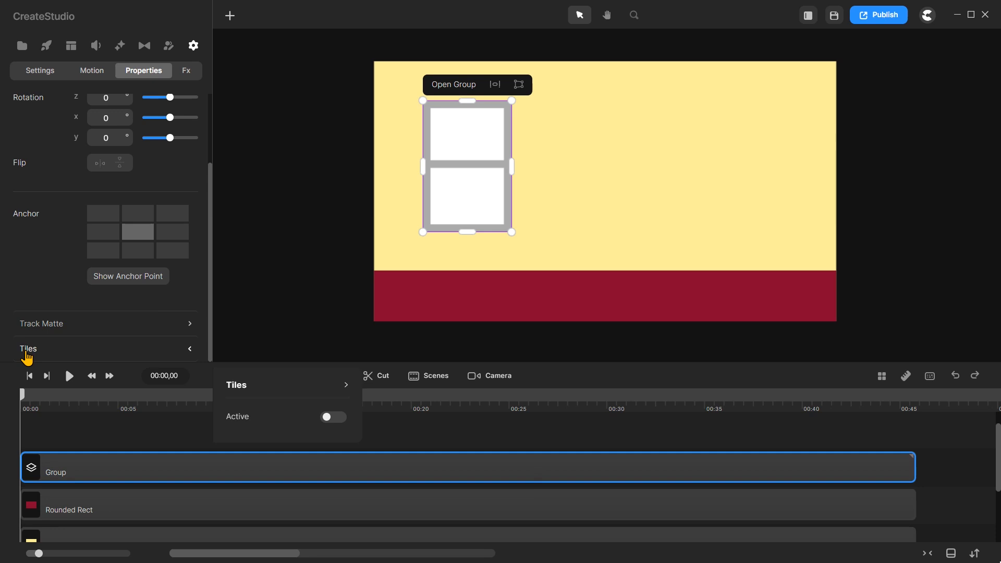
left_click(333, 417)
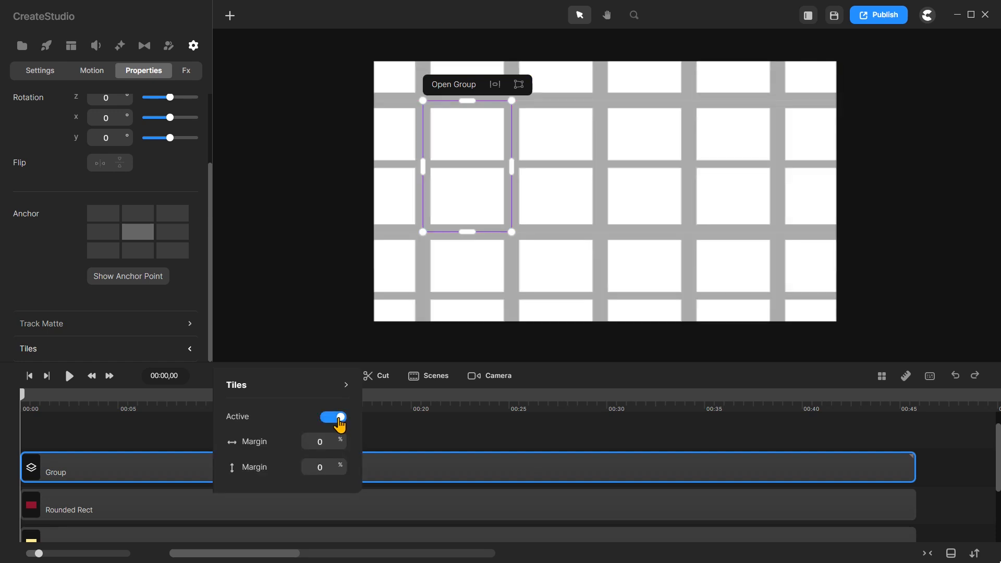
Set the tile margins to 80% vertical and 310% horizontal, and shift the window group slightly to the left
left_click(324, 467)
type("80")
key("Return")
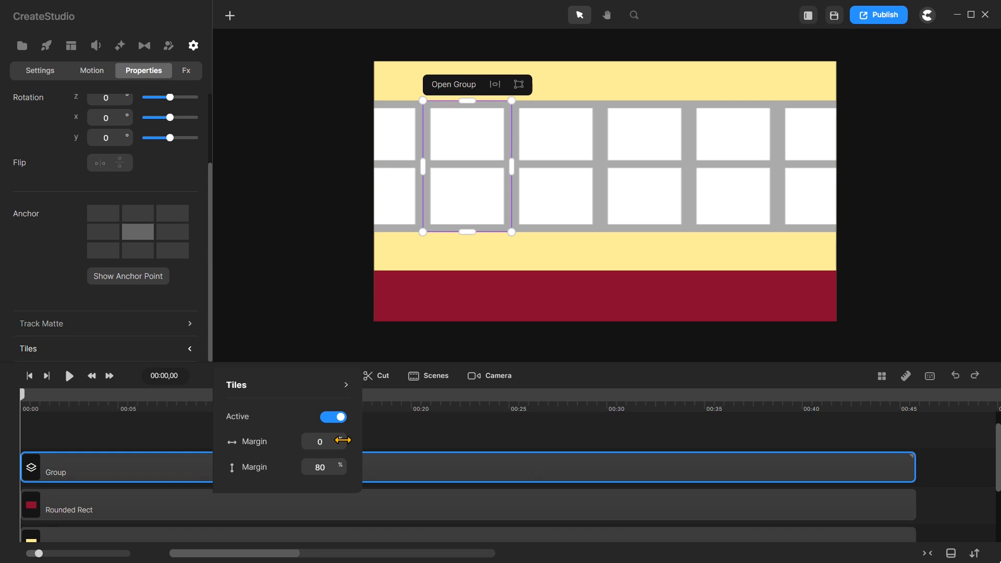
left_click_drag(343, 440, 545, 442)
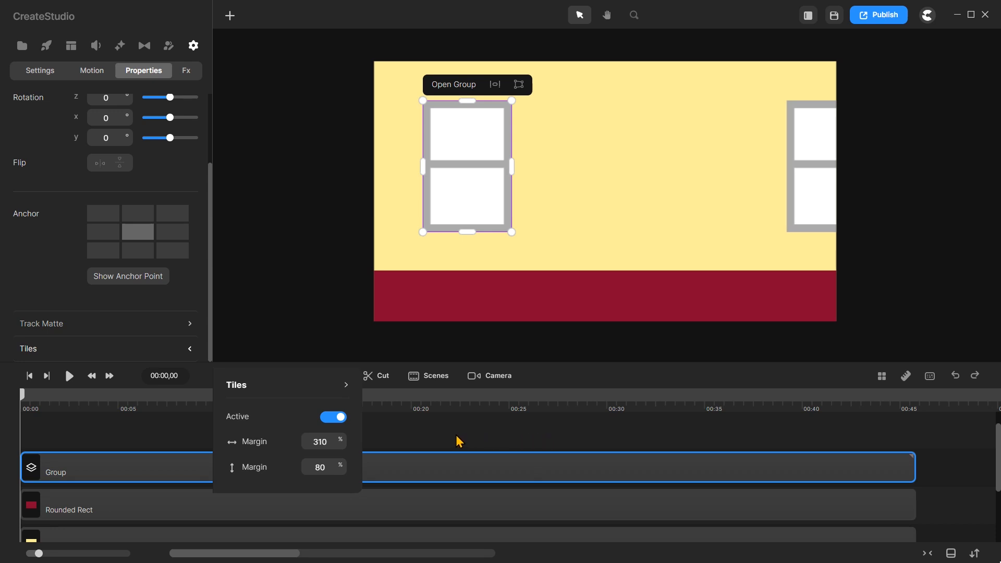
mouse_move(462, 202)
left_mouse_down()
mouse_move(424, 202)
mouse_move(442, 203)
left_mouse_up()
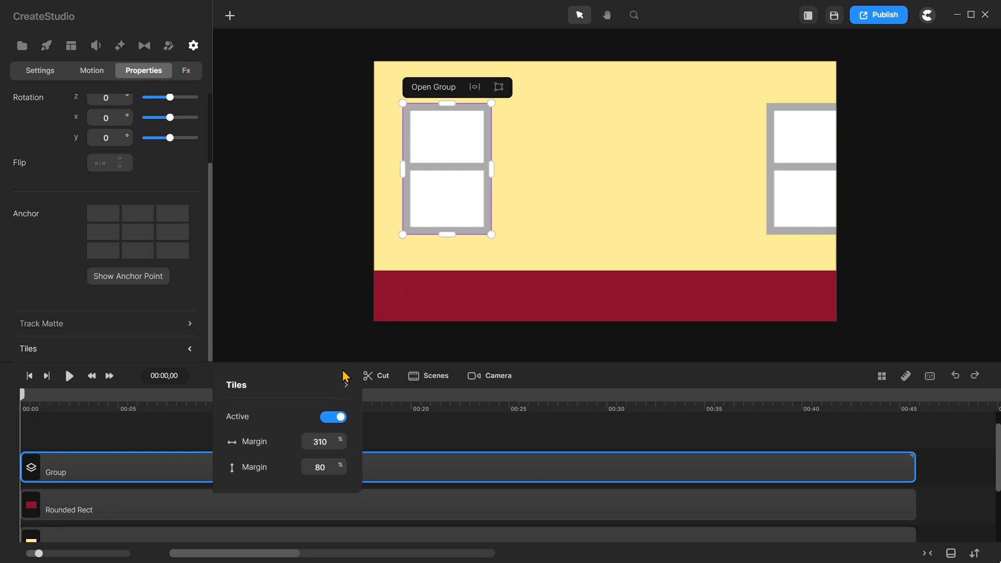
Add the Doodle Dad character from the character library to the scene
left_click(46, 46)
left_click(140, 229)
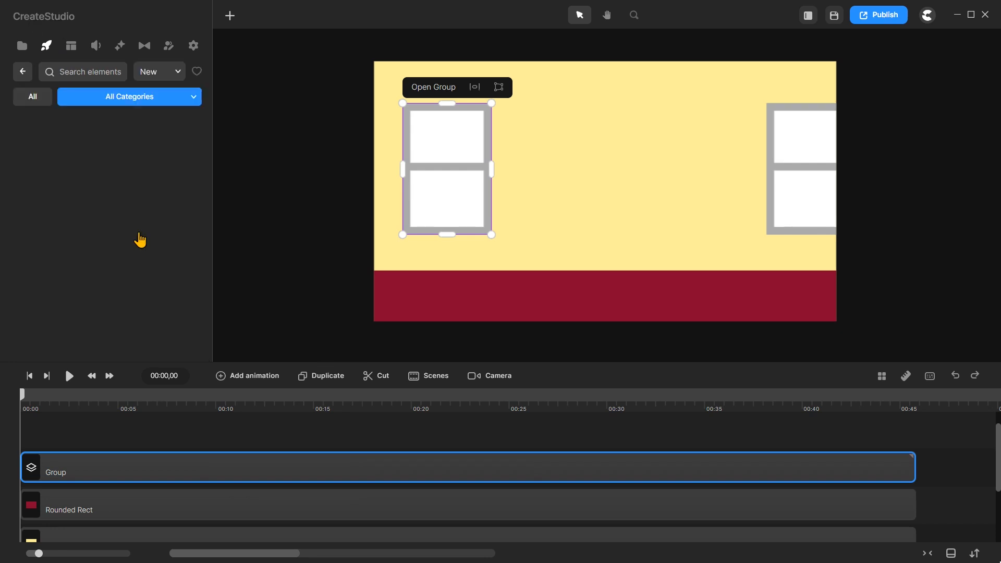
scroll(147, 228, "down", 15)
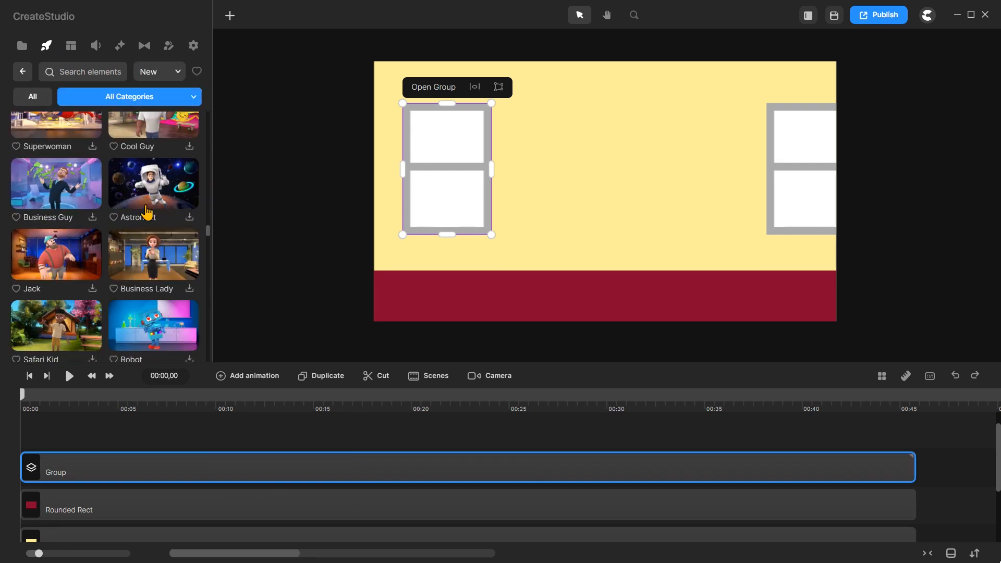
scroll(147, 211, "down", 15)
left_click(153, 277)
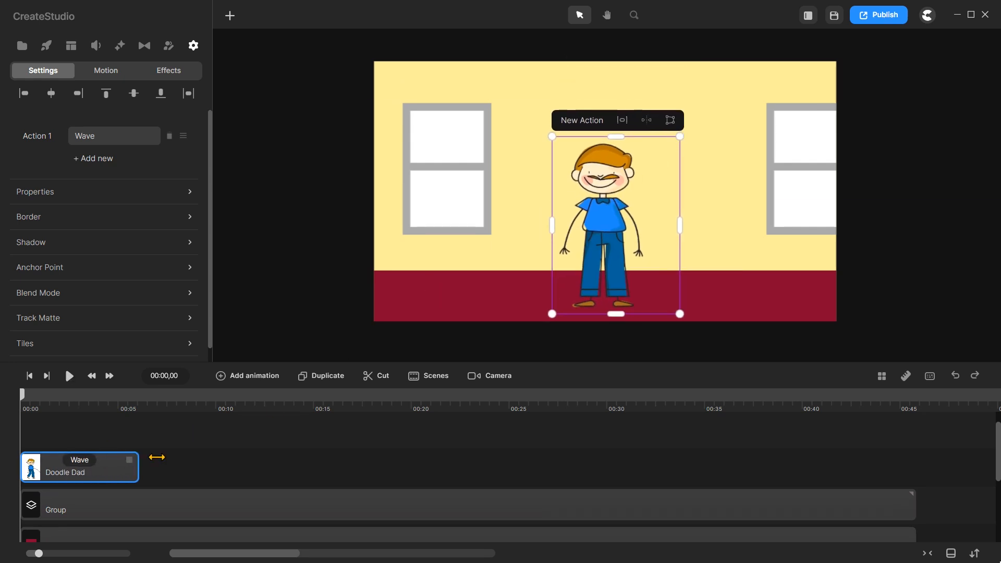
Set Doodle Dad's action to Walking and lengthen the action on the timeline to about 9.5 seconds
left_click(99, 461)
scroll(264, 292, "down", 3)
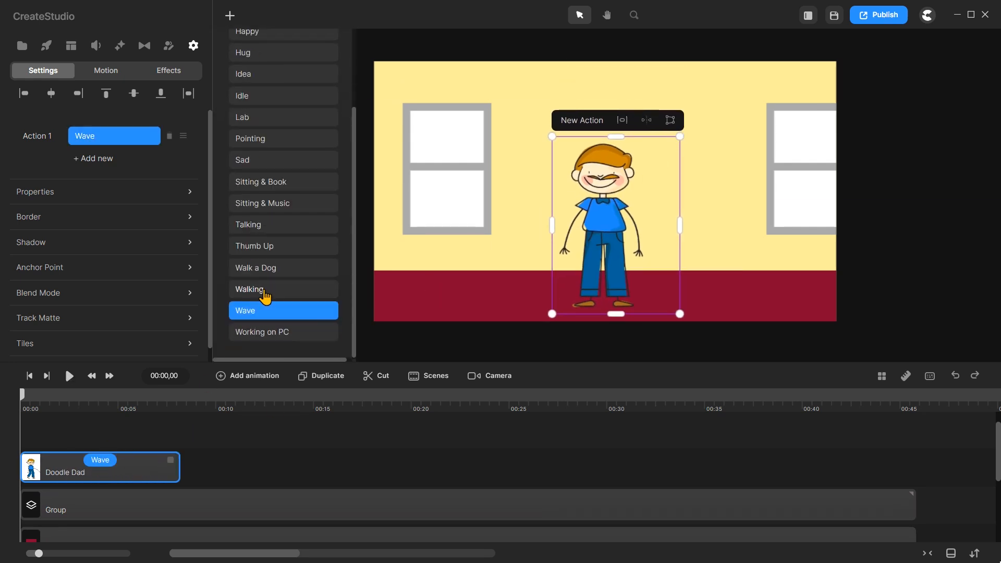
left_click(263, 292)
left_click_drag(92, 461, 203, 451)
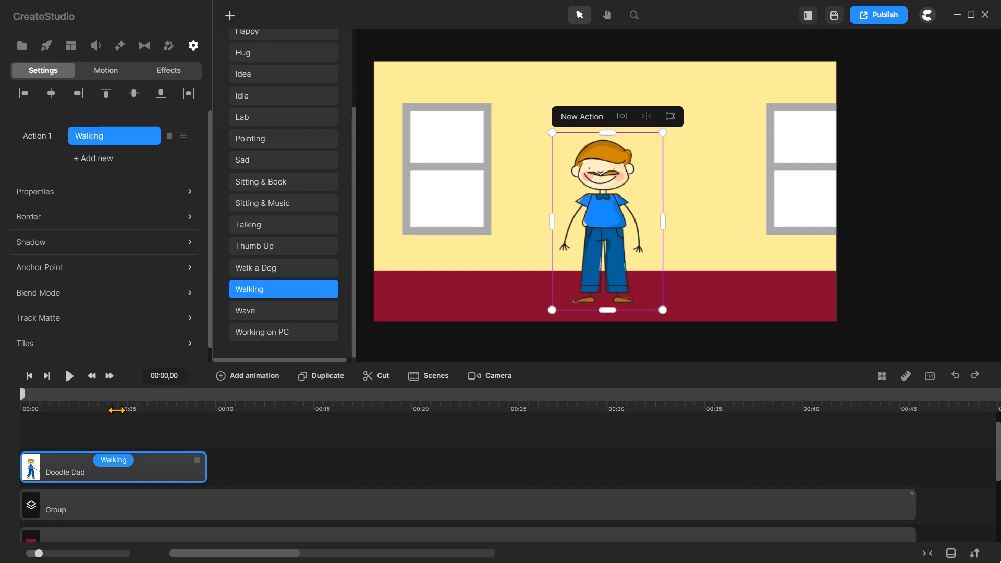
Extend Doodle Dad's Walking action to the end of the window group's track, and add a horizontal guideline along the windows' bottom edge
left_click_drag(206, 461, 914, 451)
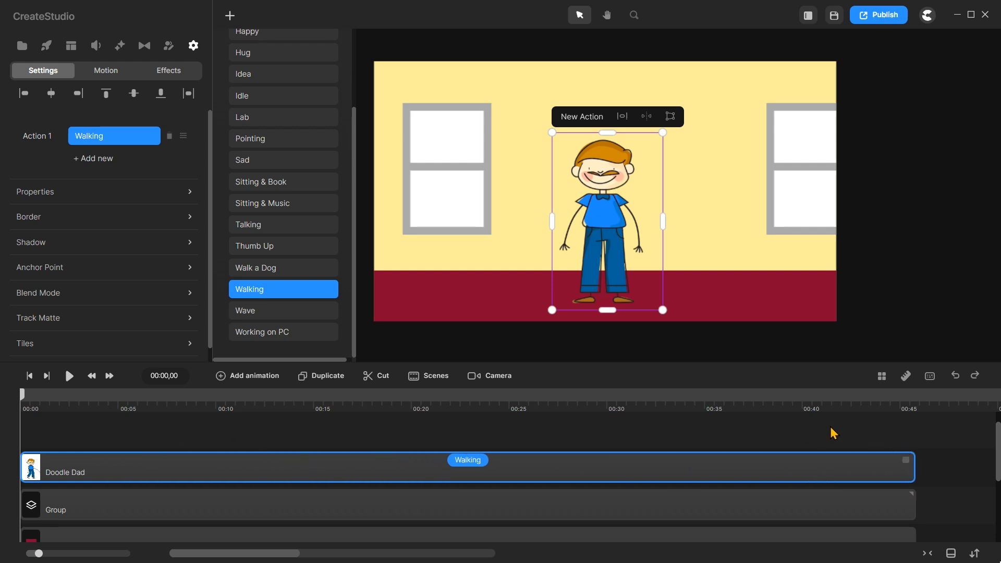
left_click(906, 375)
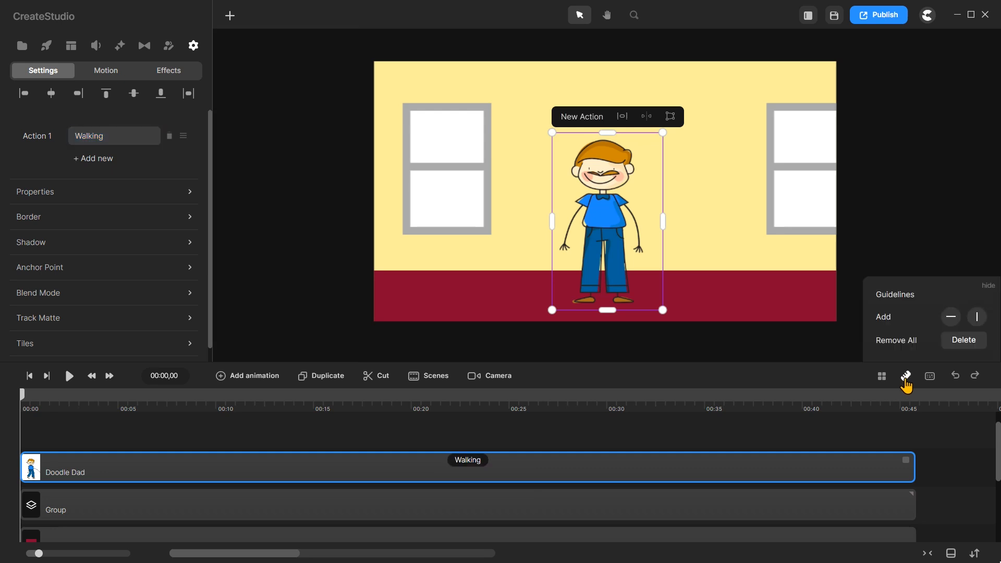
left_click(950, 316)
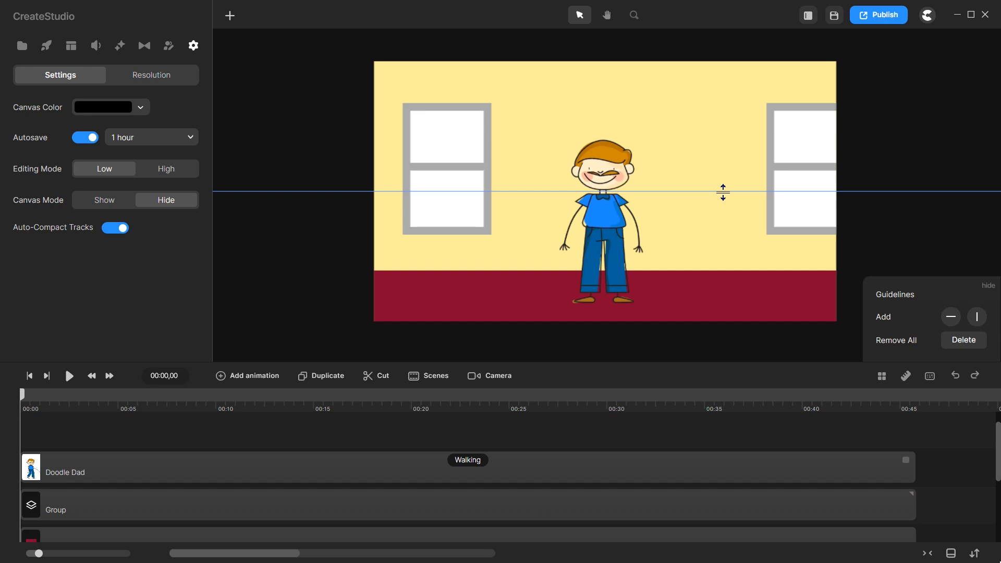
left_click_drag(723, 192, 723, 234)
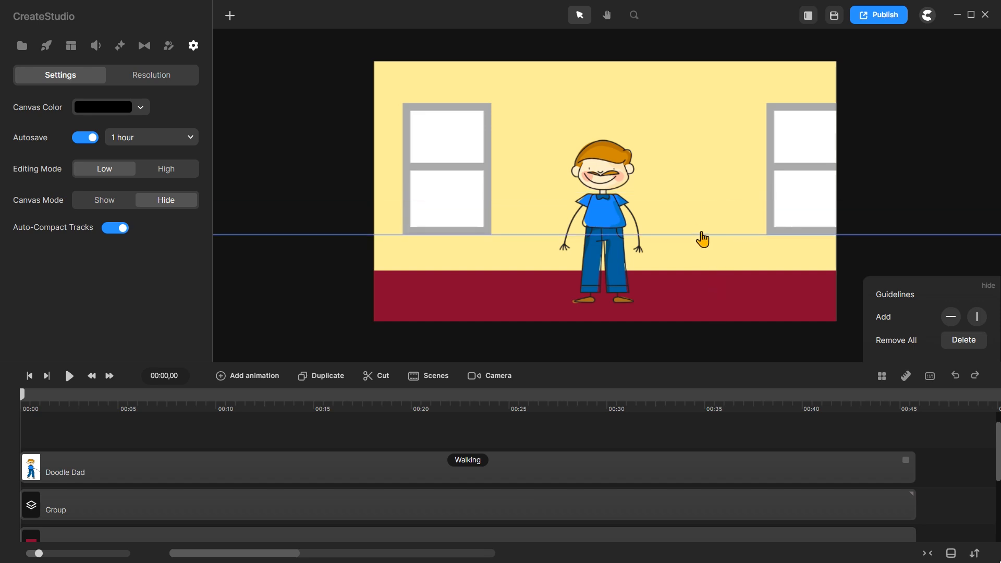
Add a Position animation with Linear easing to the window group and move its end keyframe to 14,27 on the timeline
left_click(52, 509)
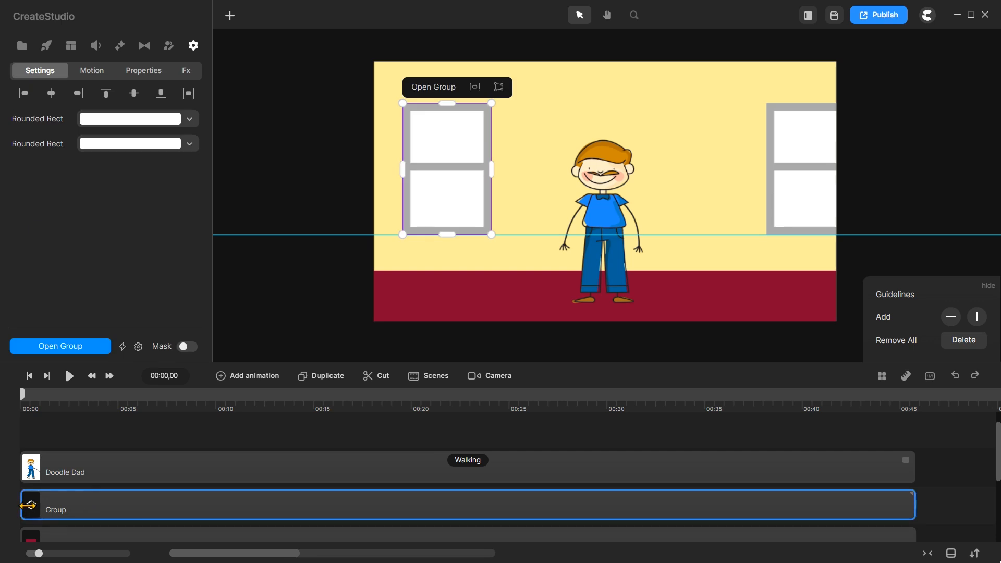
right_click(32, 509)
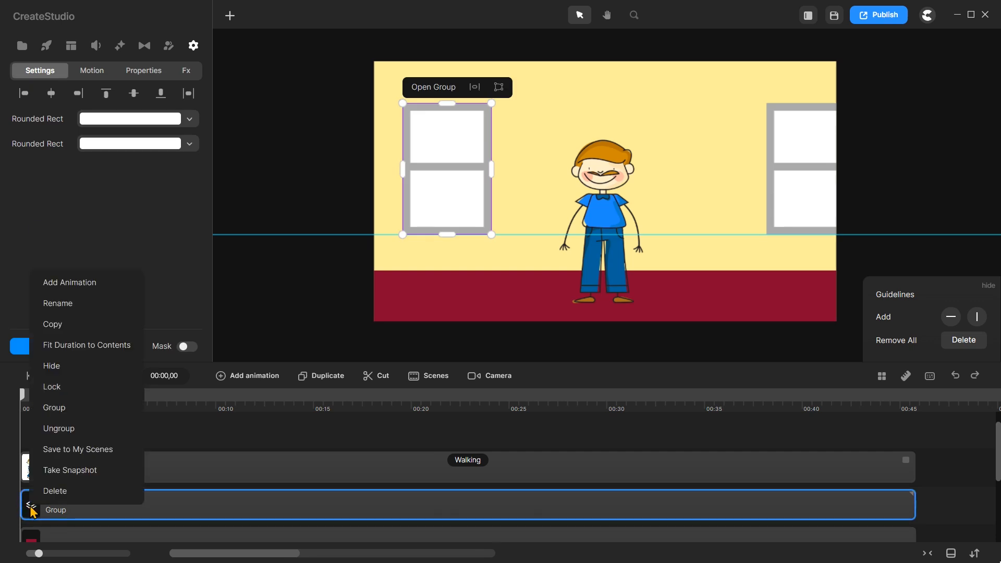
left_click(96, 284)
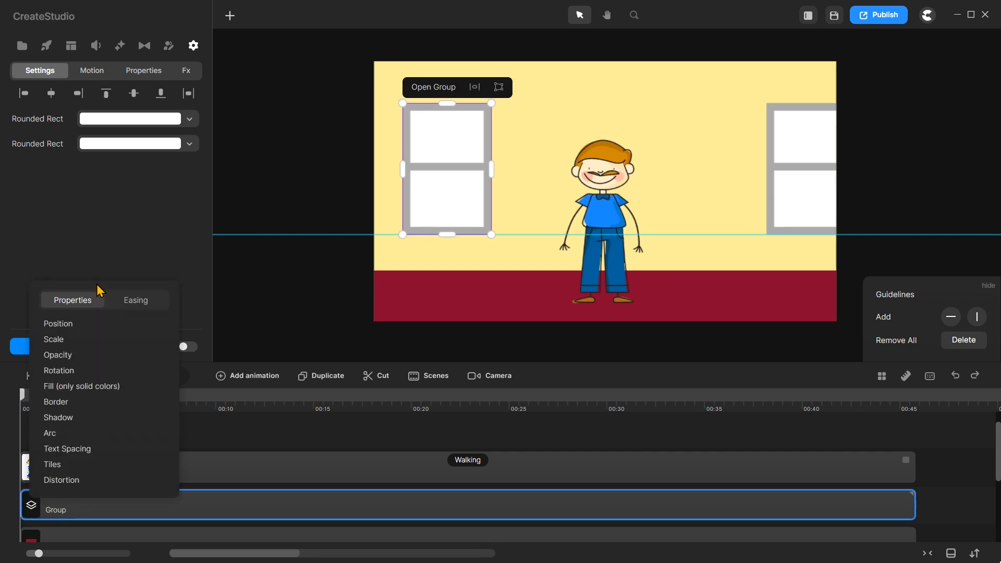
left_click(75, 329)
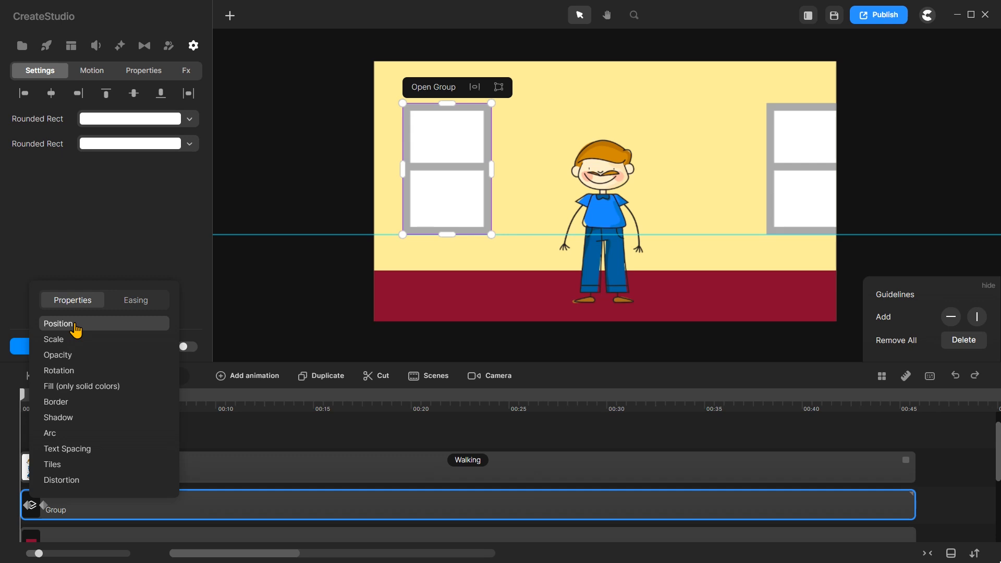
left_click(148, 302)
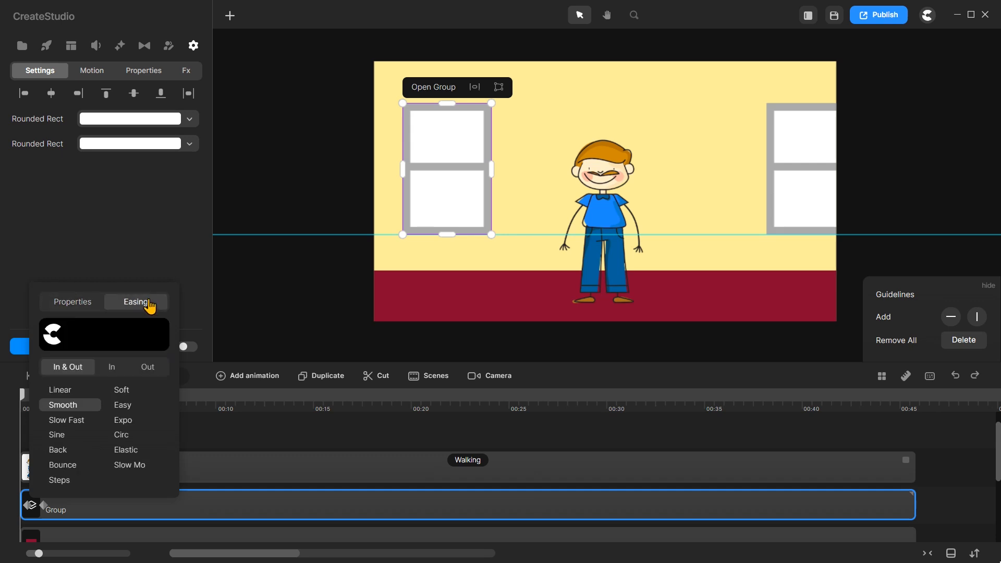
left_click(75, 391)
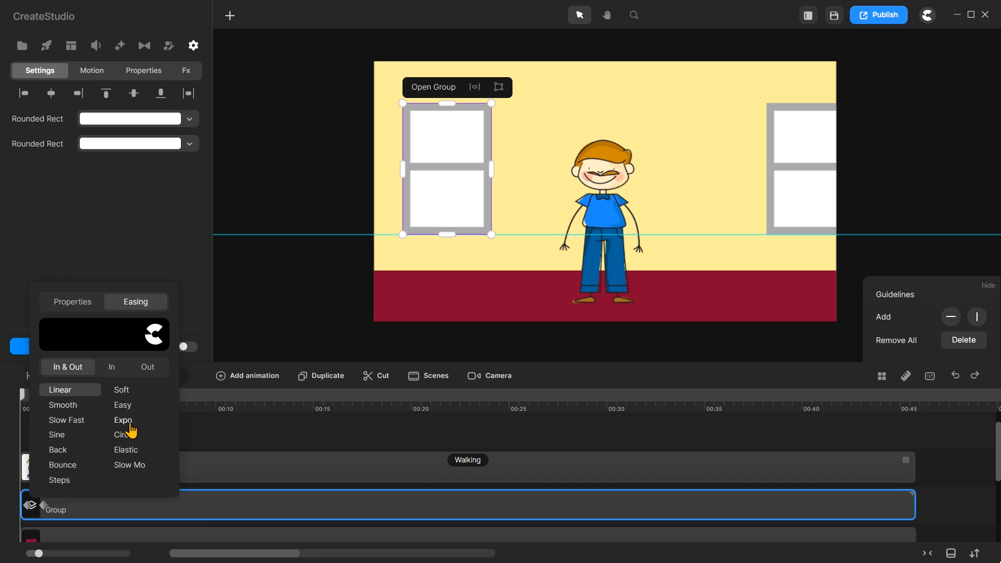
left_click(212, 442)
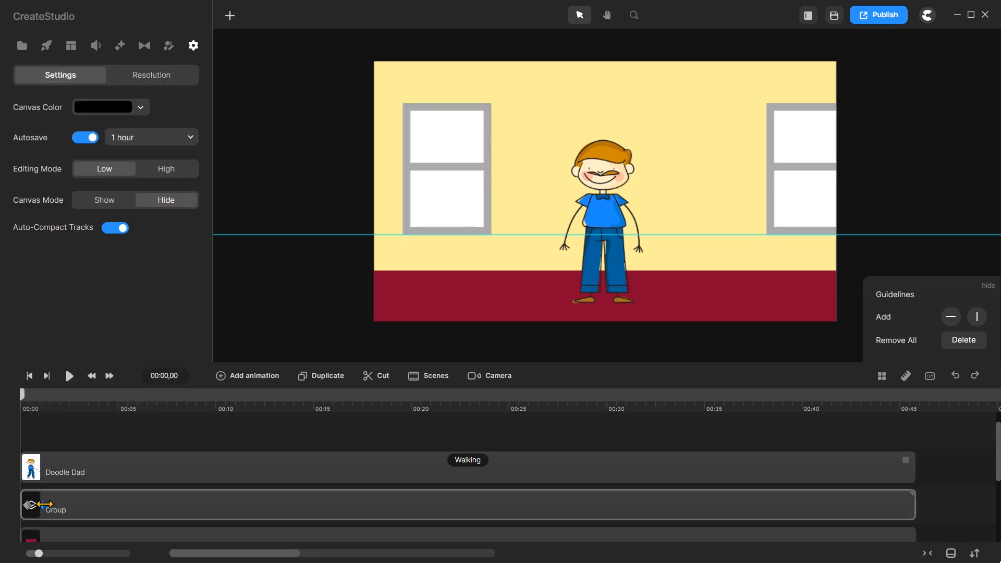
left_click(311, 503)
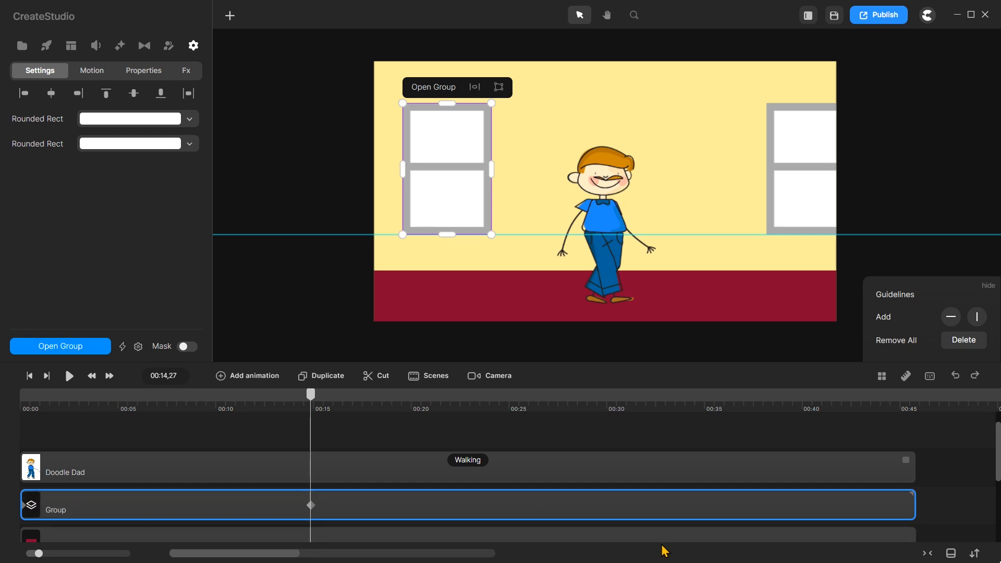
At the 14,27 end keyframe, shift the window group far left along the guideline to X -4014 px, keeping Y at -93 px
scroll(656, 185, "down", 5)
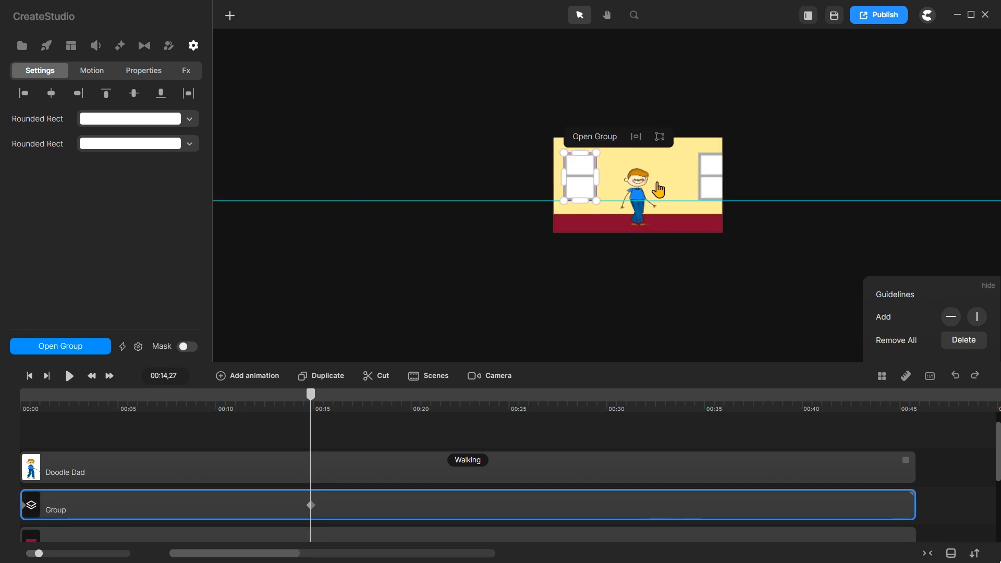
left_click(608, 17)
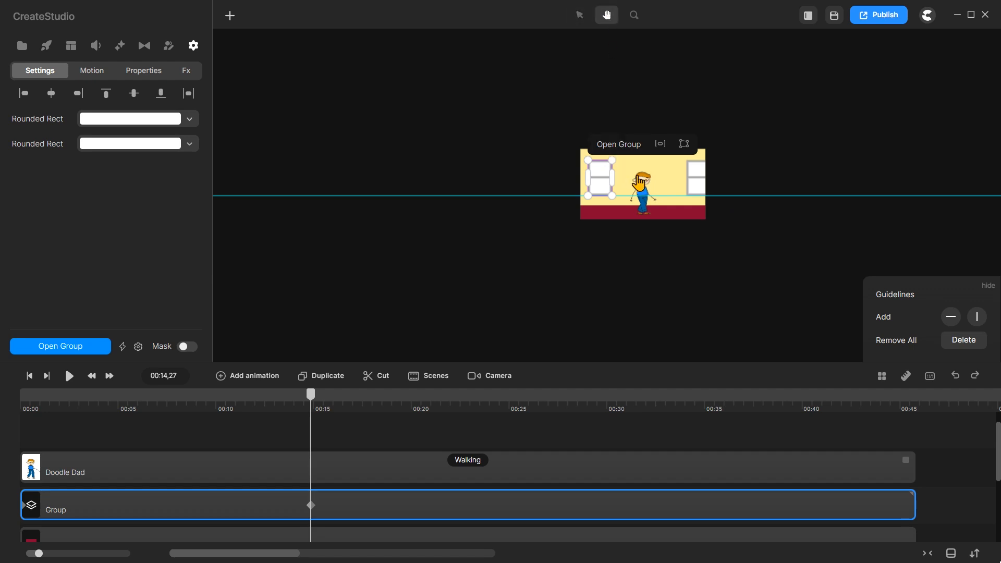
left_click_drag(639, 177, 917, 180)
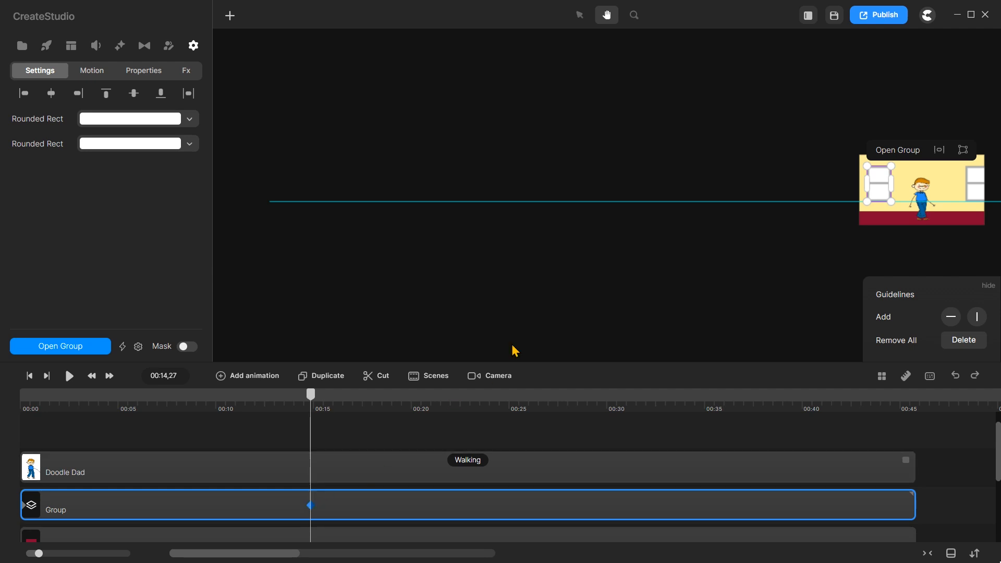
left_click(148, 71)
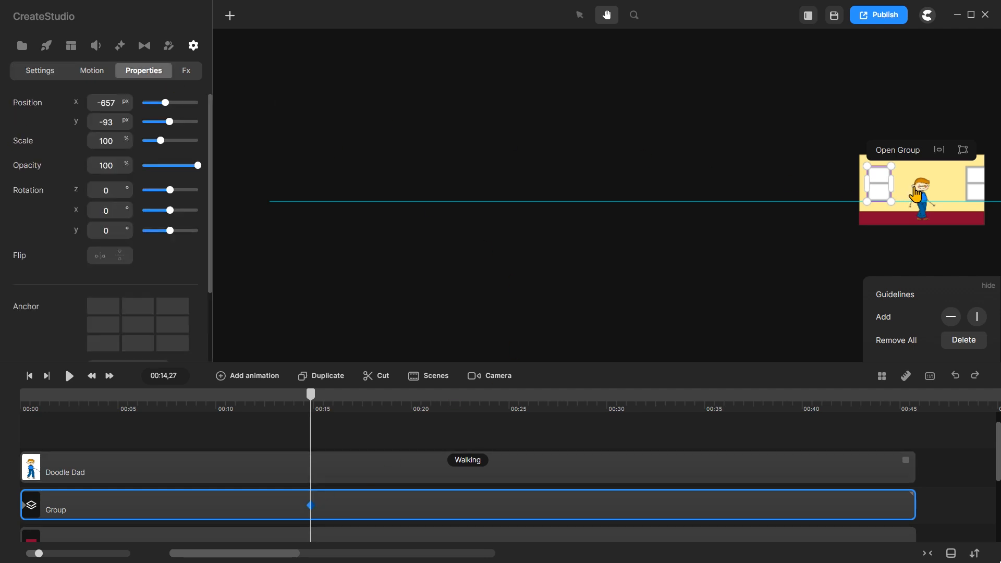
left_click_drag(881, 196, 650, 190)
left_click(579, 15)
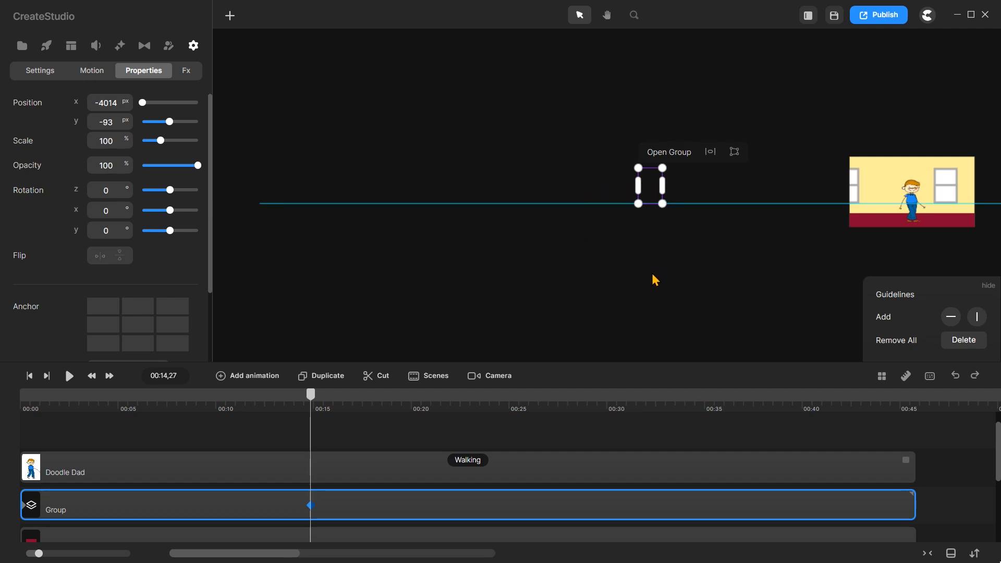
Shorten Doodle Dad's Walking action to about 15 seconds and add an Idea action that ends at about 31 seconds
left_click_drag(907, 466, 311, 471)
left_click(279, 471)
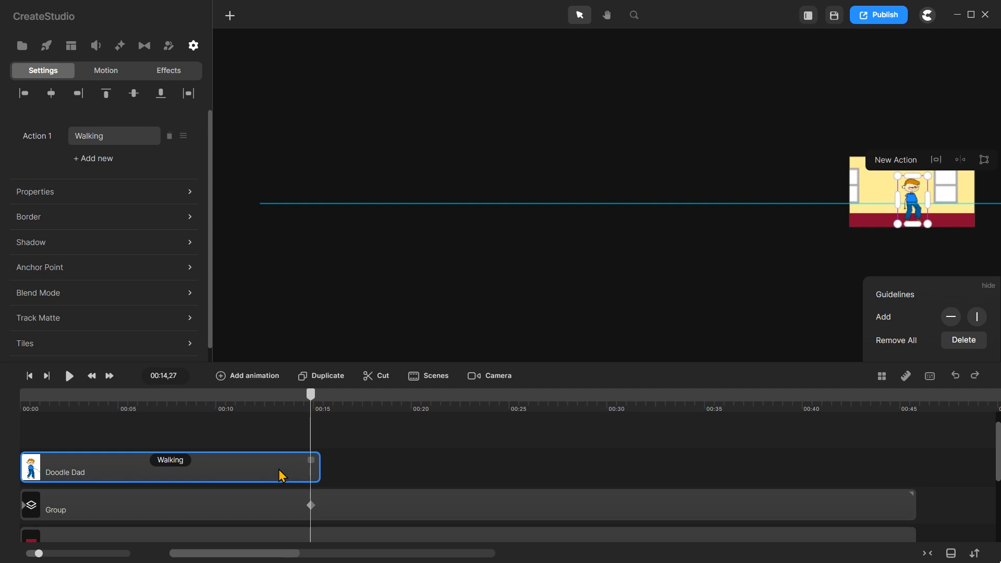
left_click(94, 158)
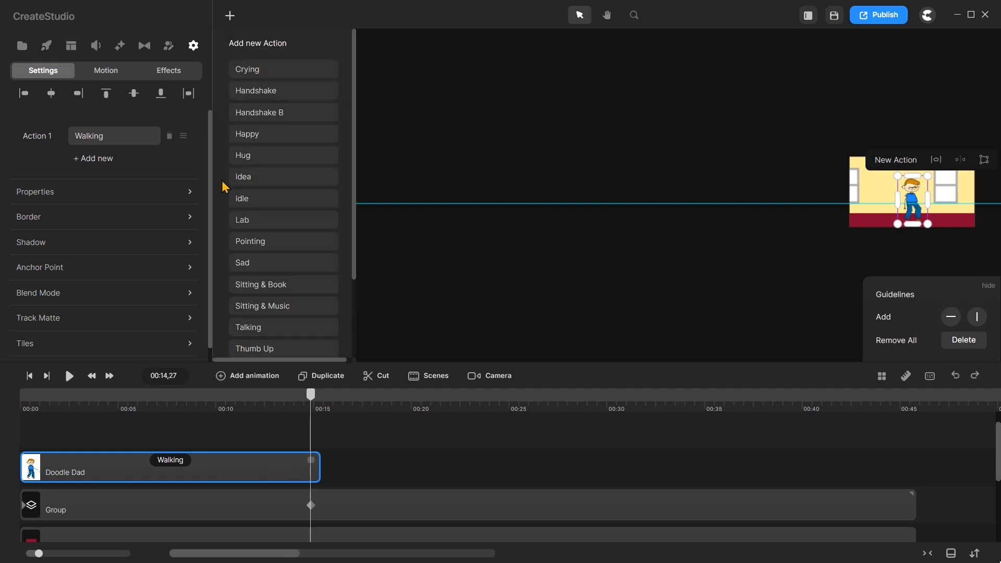
left_click(262, 179)
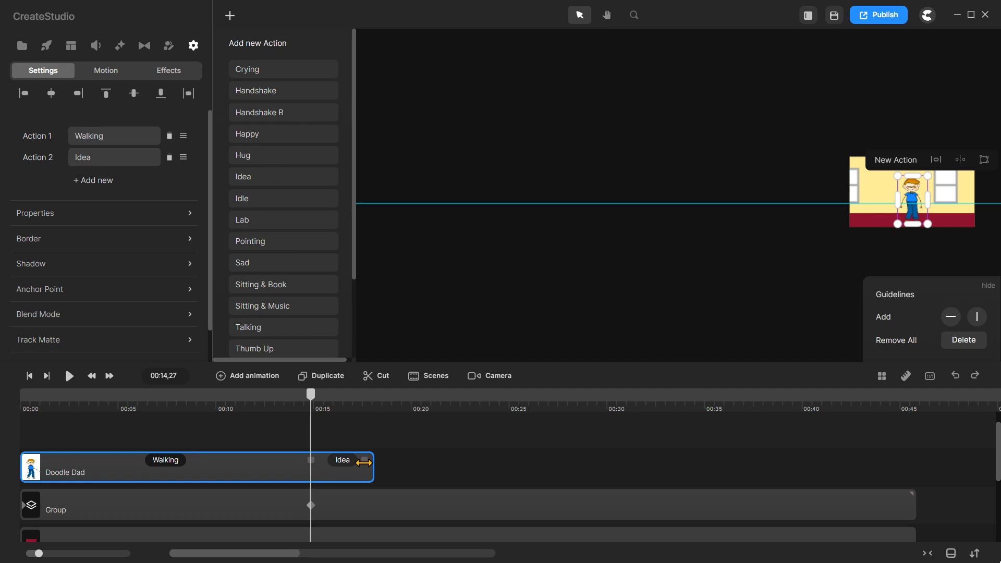
mouse_move(364, 463)
left_mouse_down()
mouse_move(529, 465)
mouse_move(400, 468)
left_mouse_up()
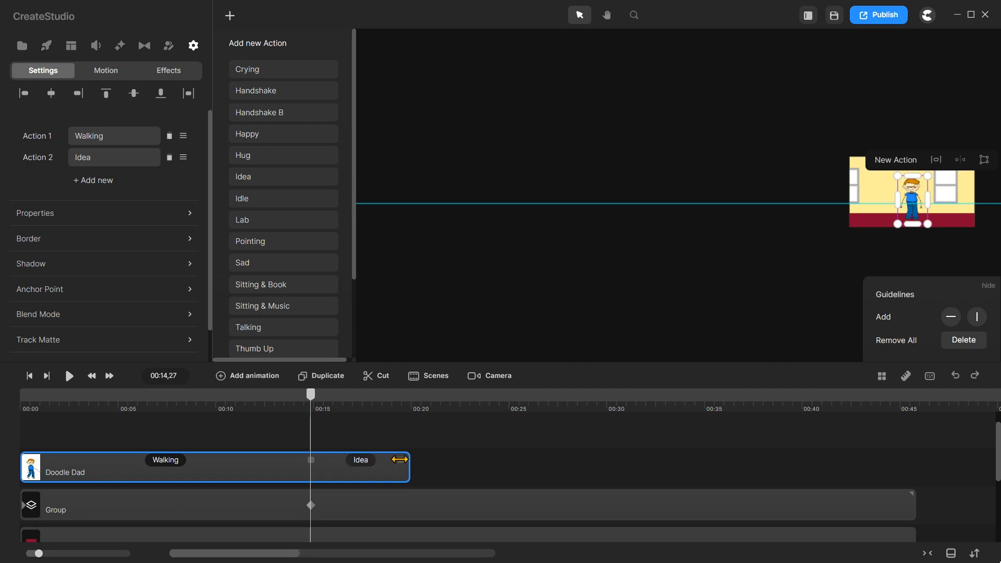
left_click_drag(400, 459, 632, 459)
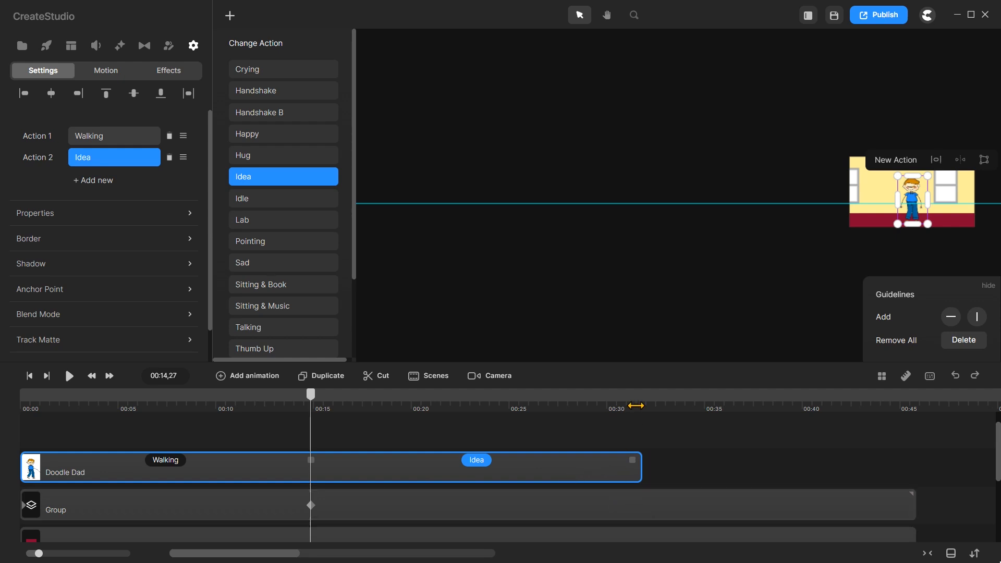
Add a second Position animation to the window group starting at 31,12 and move its end keyframe to about 45 seconds
left_click(635, 514)
right_click(635, 513)
key("Escape")
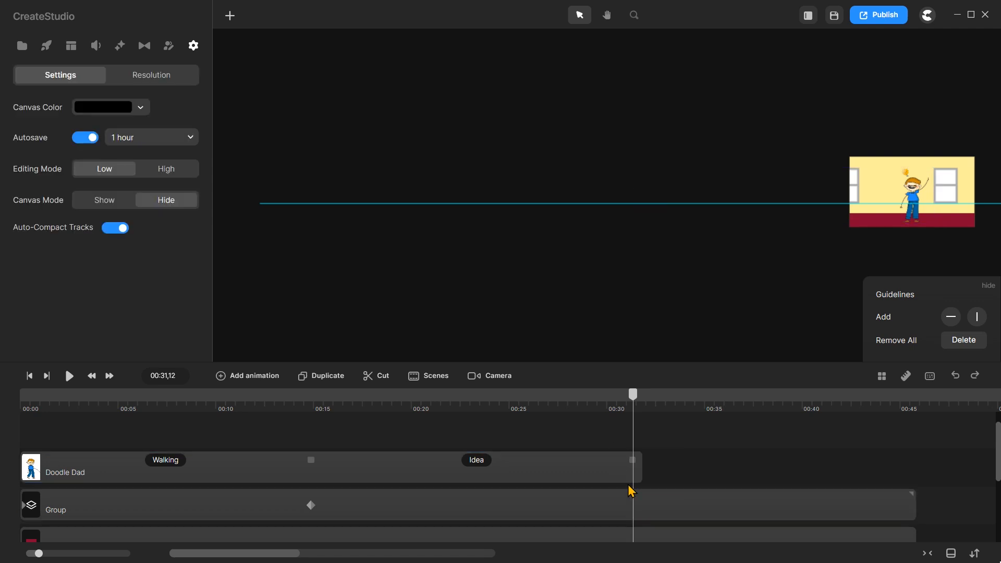
right_click(635, 515)
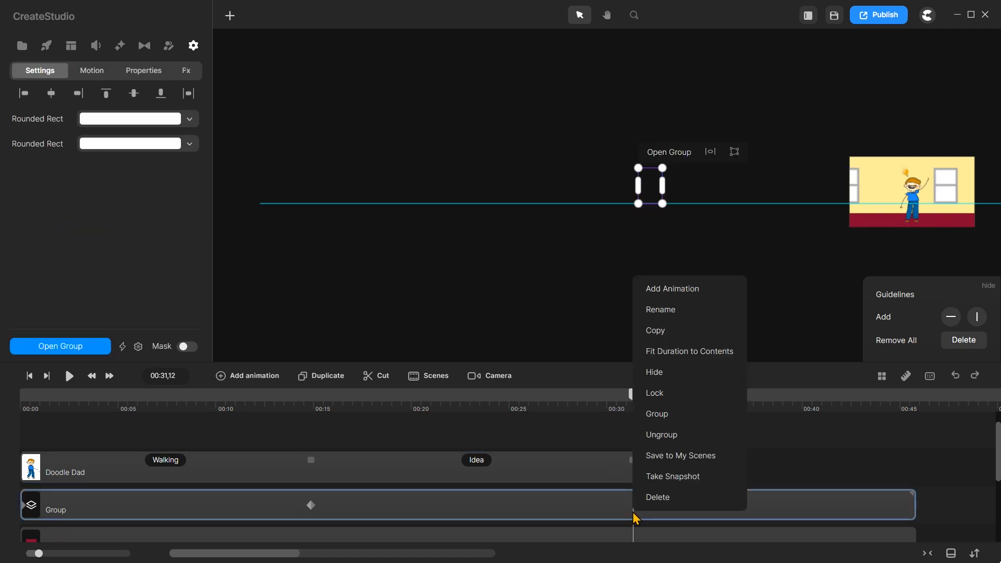
left_click(668, 290)
left_click(667, 306)
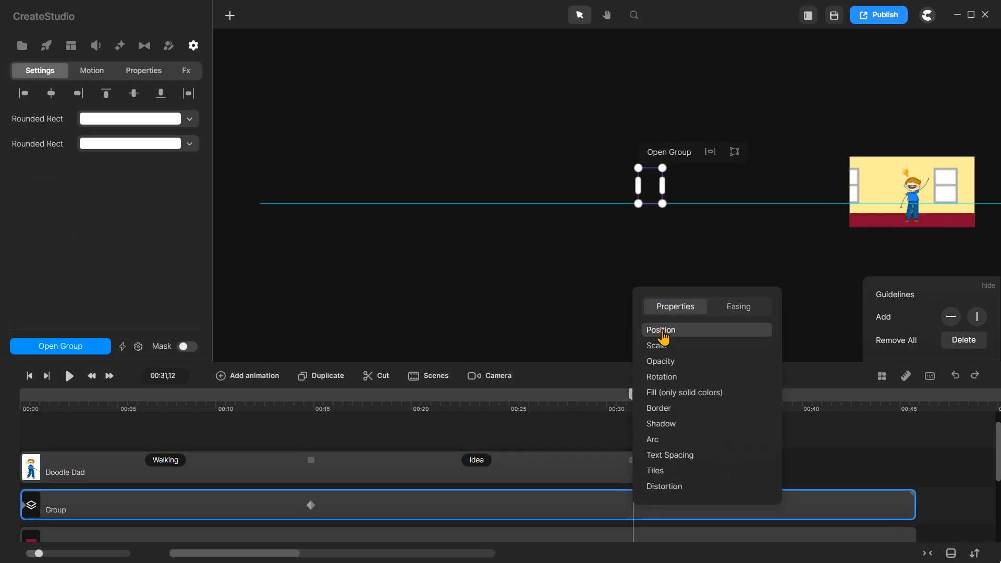
left_click(747, 311)
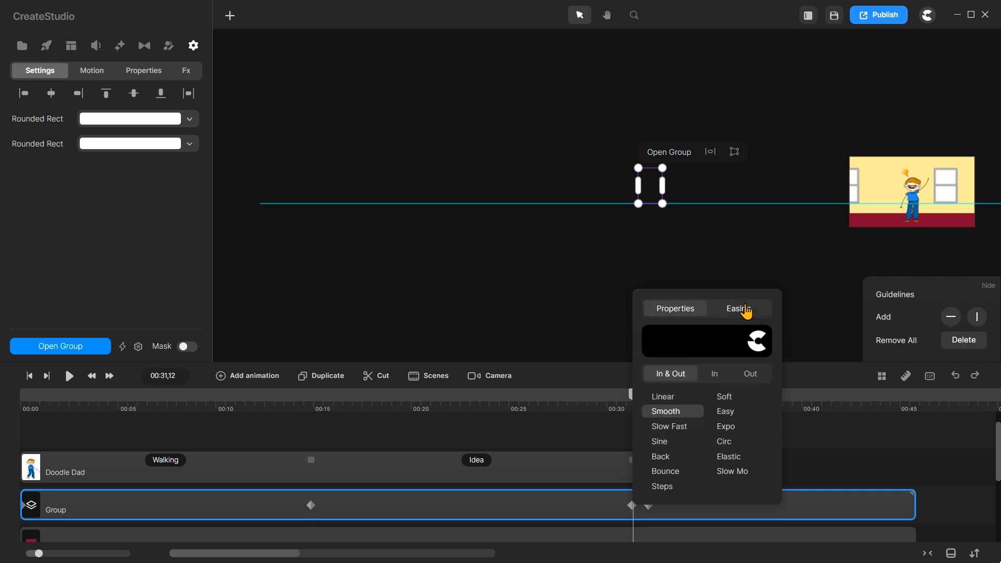
left_click(615, 443)
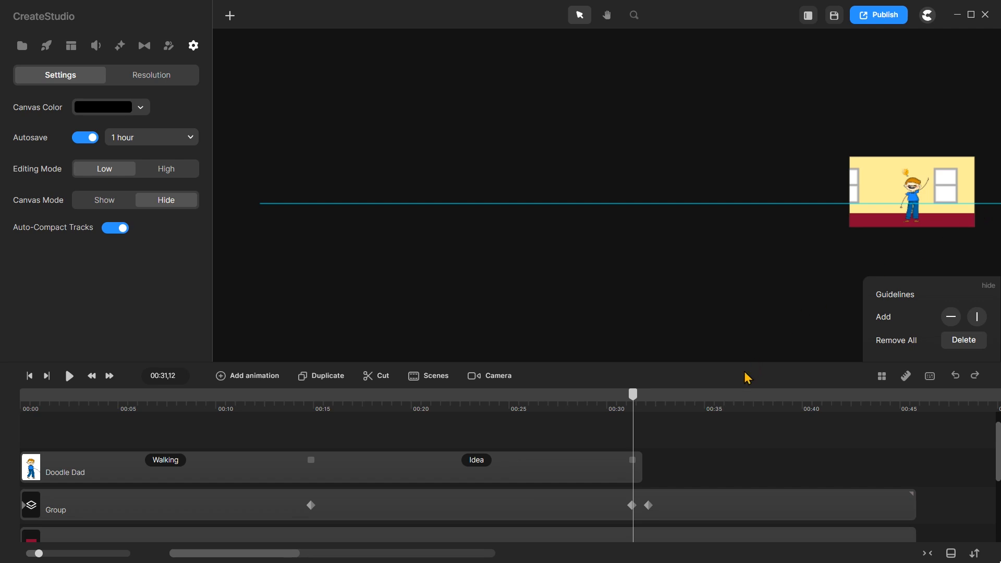
left_click(650, 503)
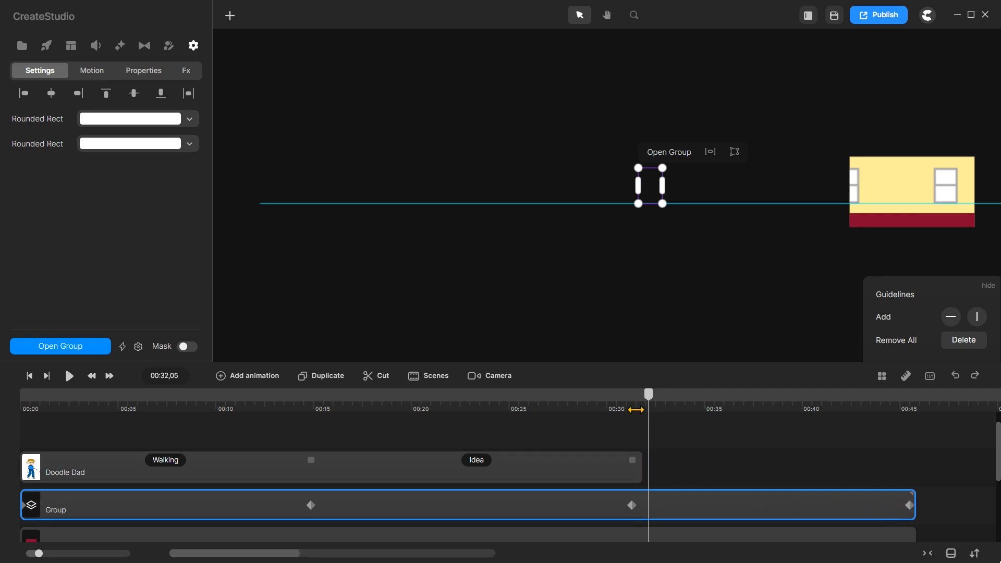
At the 45,17 end keyframe, shift the window group further left along the guideline to X -8002 px
left_click(633, 411)
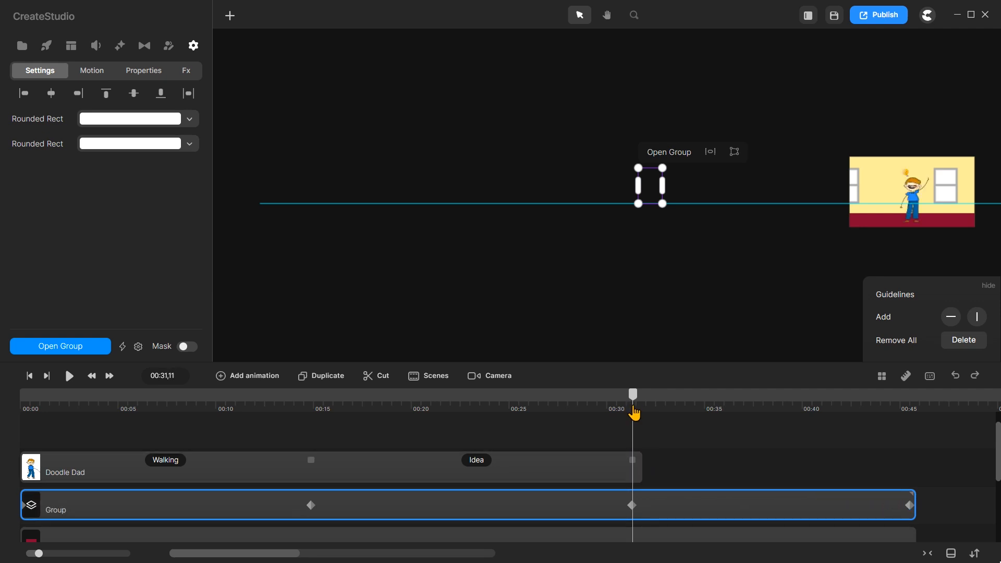
left_click(909, 505)
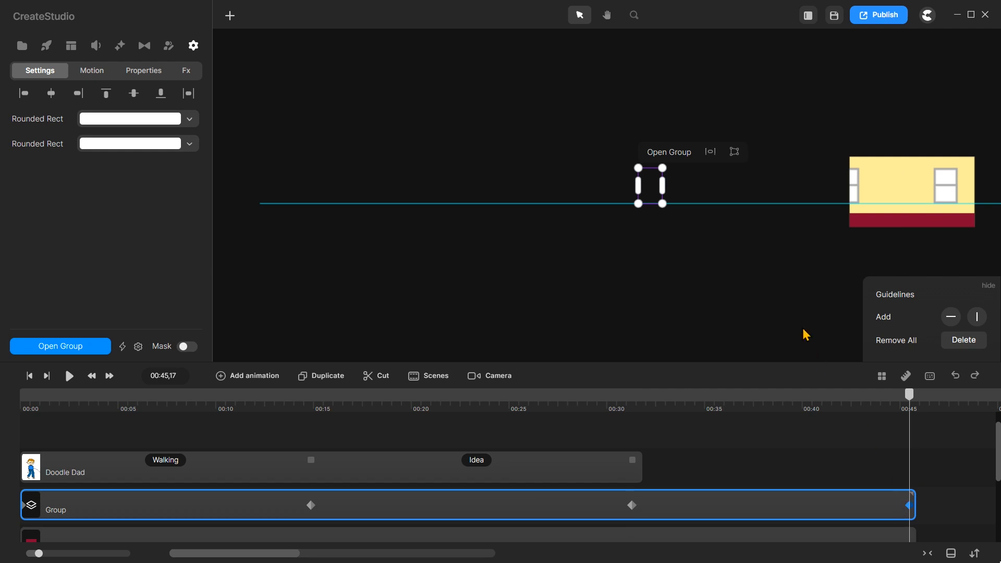
left_click(143, 70)
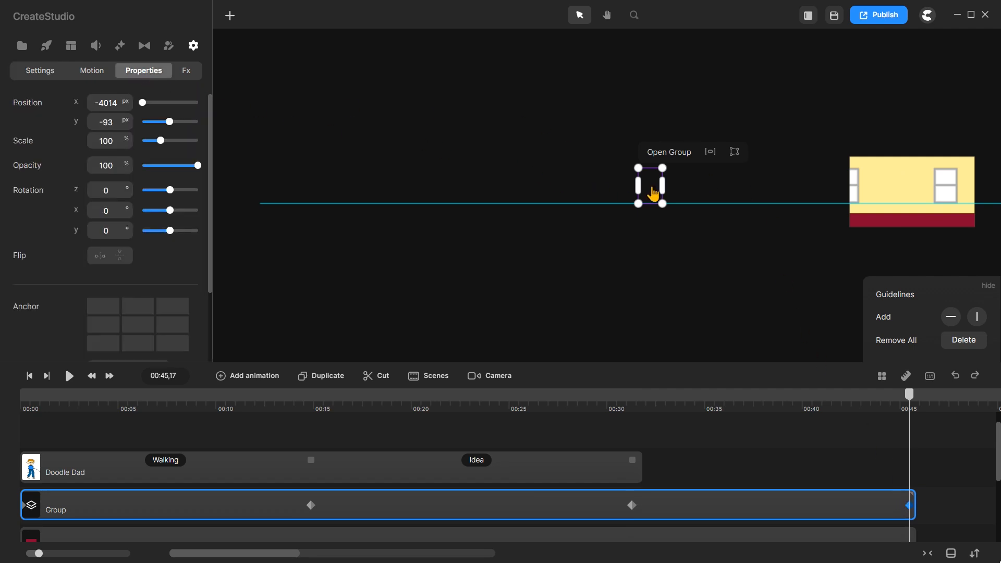
left_click_drag(652, 193, 393, 188)
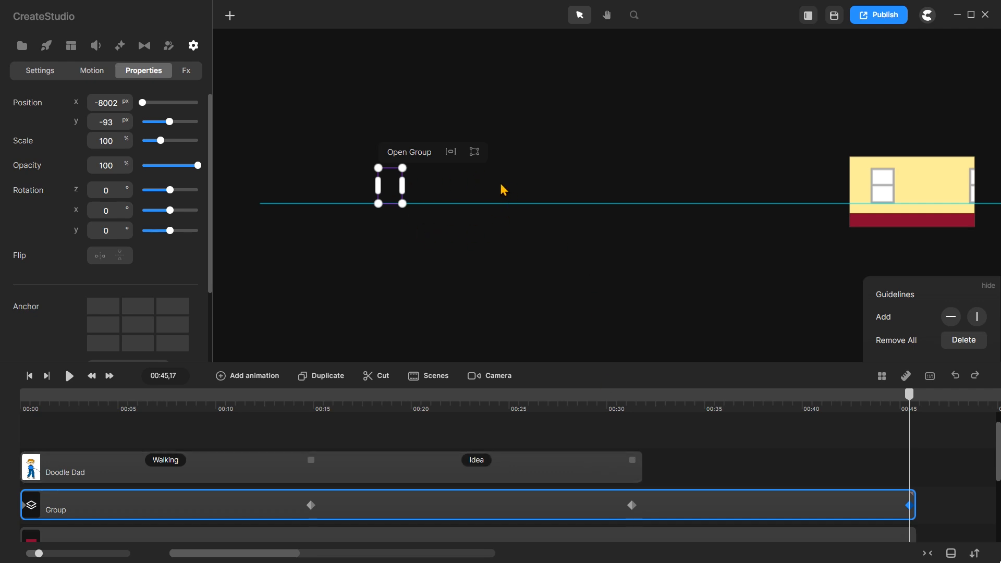
Add a second Walking action after Doodle Dad's Idea action and extend it to end at about 45 seconds
left_click(586, 472)
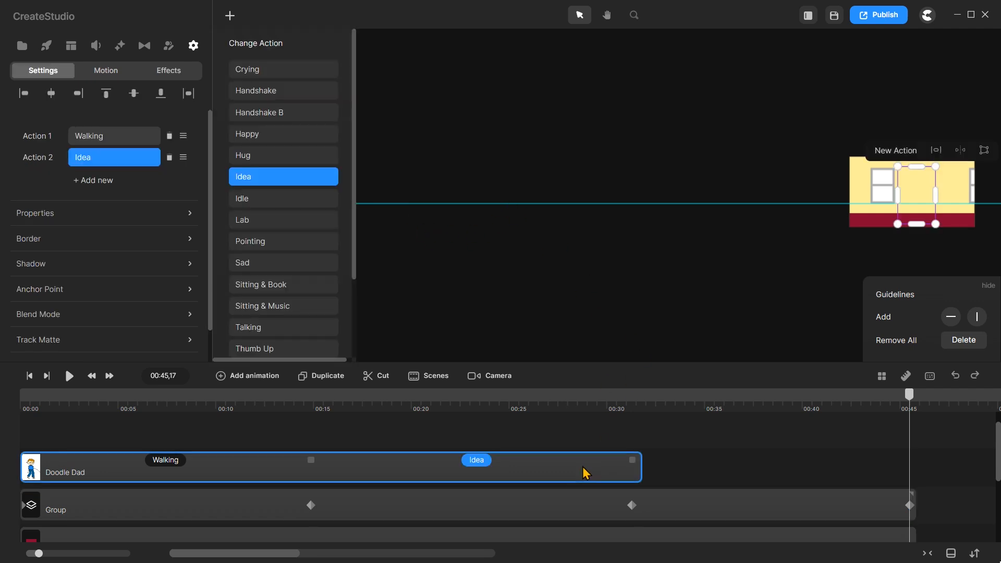
left_click(97, 181)
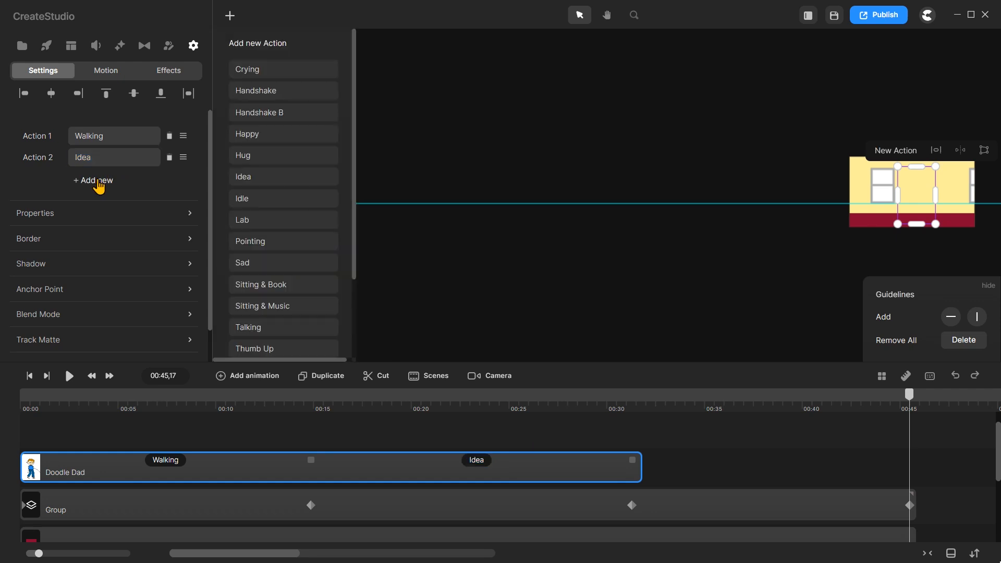
scroll(316, 192, "down", 2)
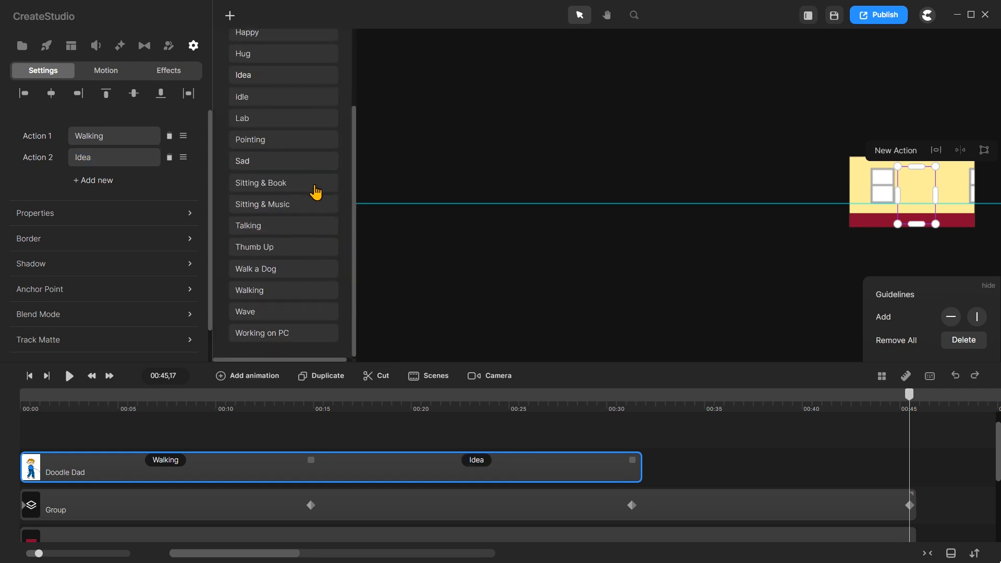
left_click(248, 290)
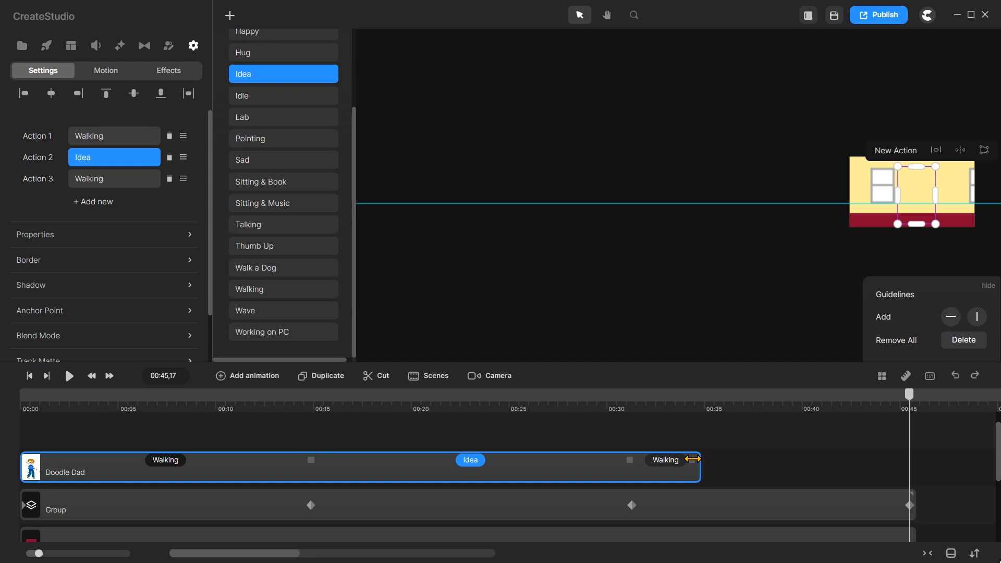
left_click_drag(692, 459, 910, 460)
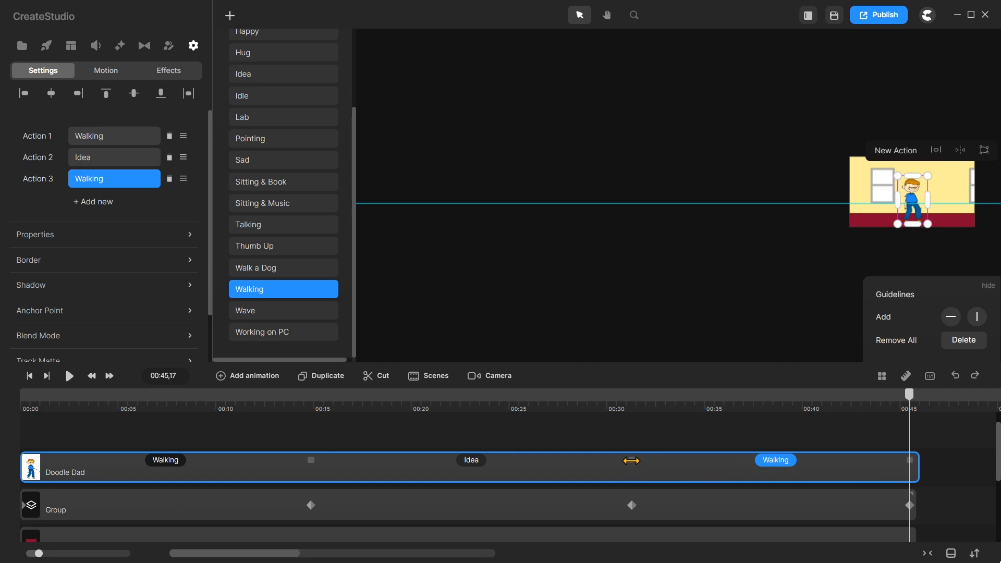
Align the end of the Idea action with the window group's keyframe at about 31 seconds and check the action transitions
left_click(631, 459)
left_click(632, 409)
left_click(316, 408)
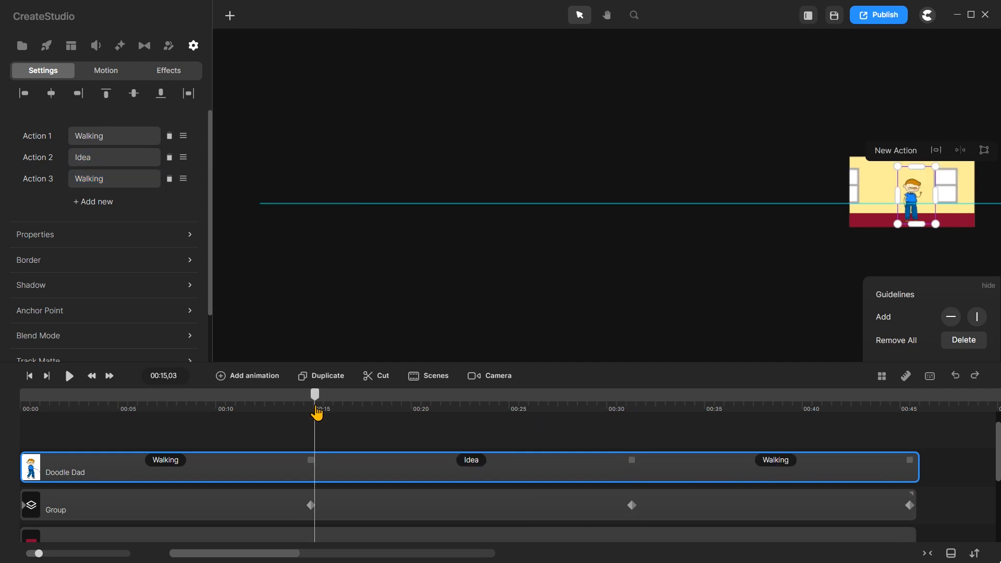
left_click(910, 412)
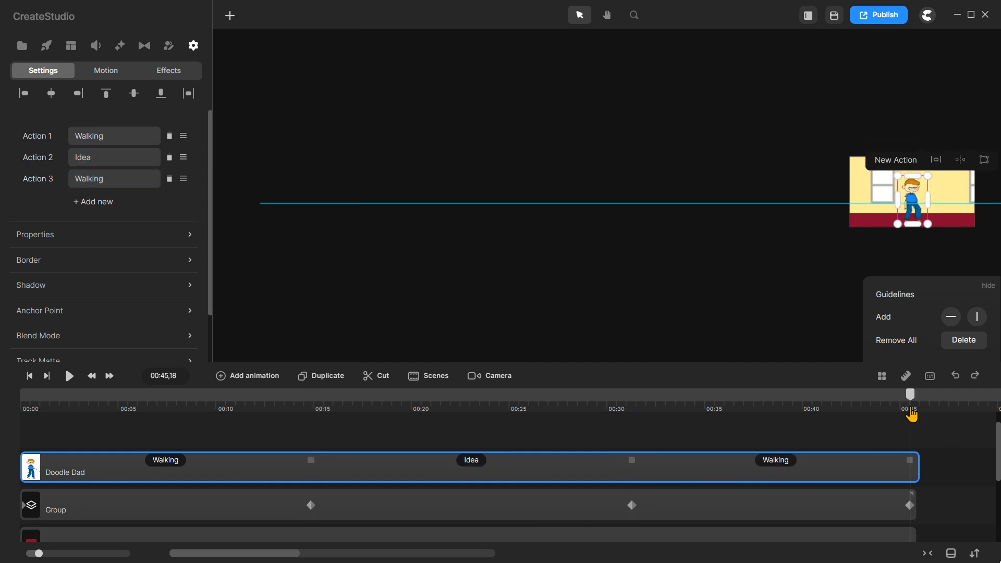
Remove all guidelines, then play the animation from the start with the whole scene in view
left_click(963, 340)
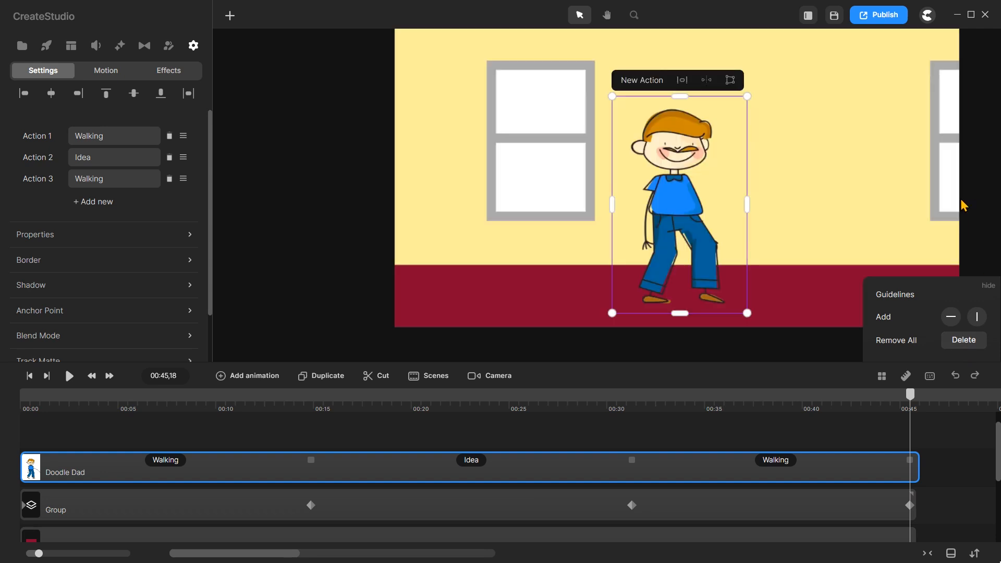
left_click(607, 14)
left_click_drag(820, 145, 750, 166)
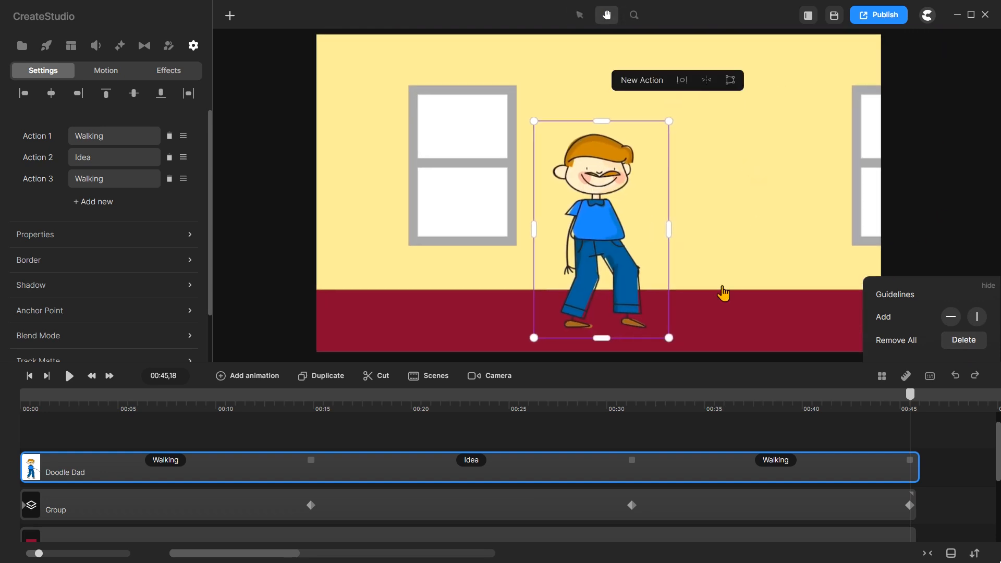
left_click(31, 379)
left_click(70, 378)
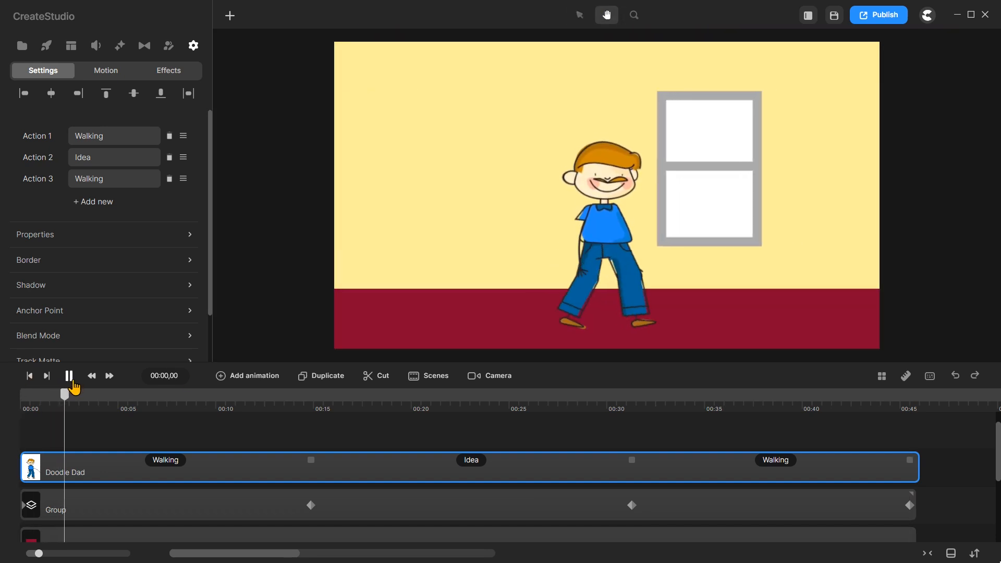